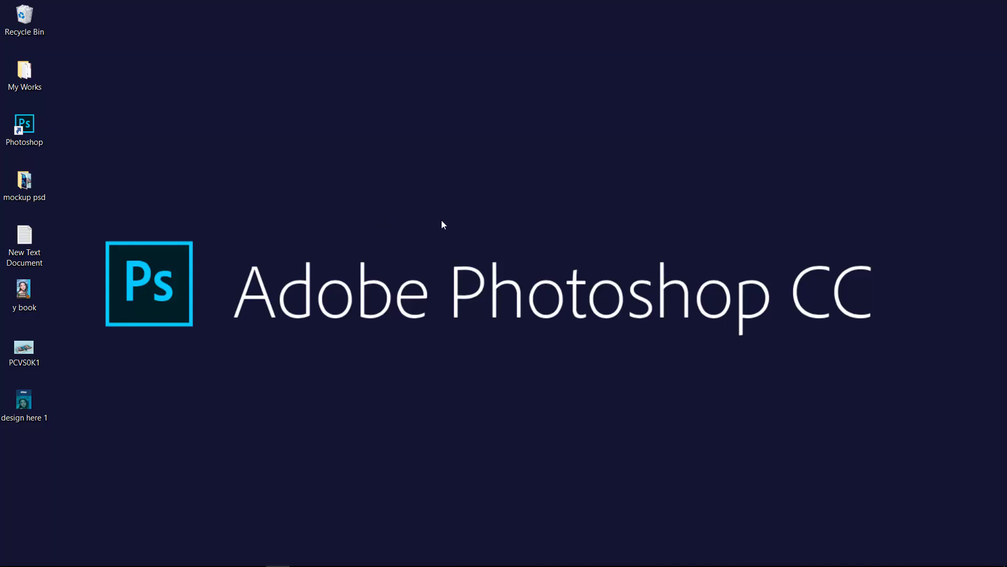
# Open the New Text Document note, select its Drive download link, then minimize Notepad
pyautogui.doubleClick(44, 241)
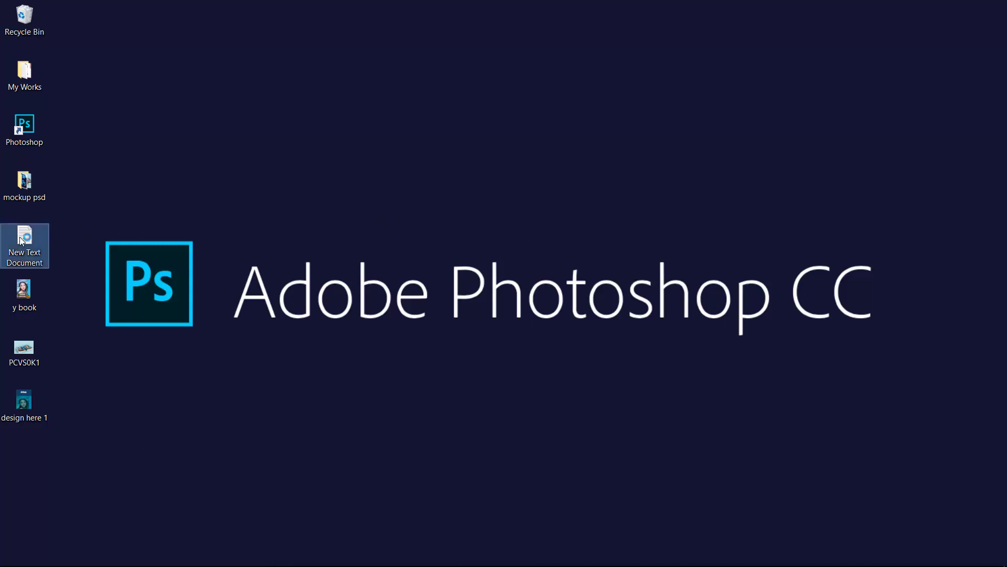
pyautogui.moveTo(583, 120); pyautogui.dragTo(131, 113)
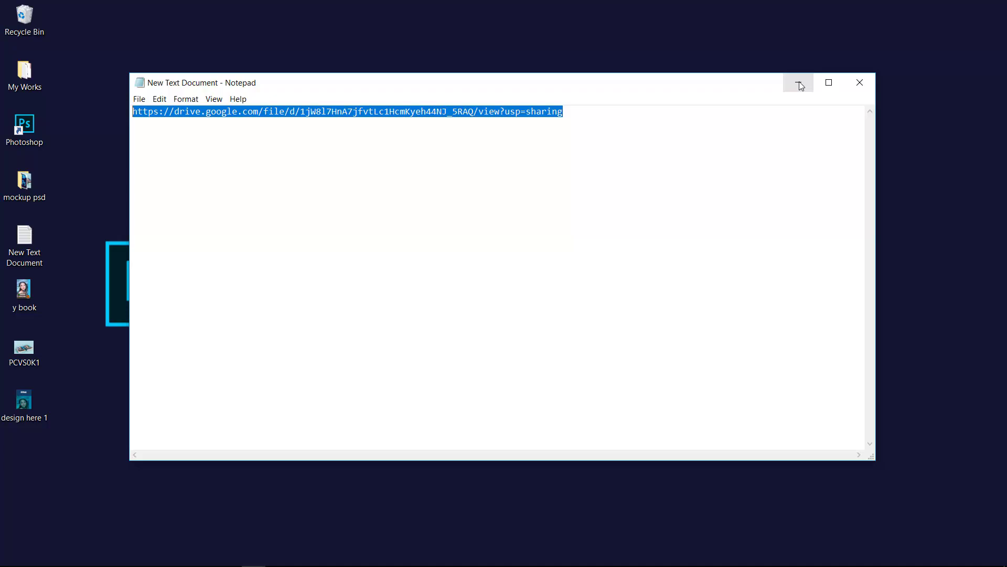
pyautogui.click(798, 84)
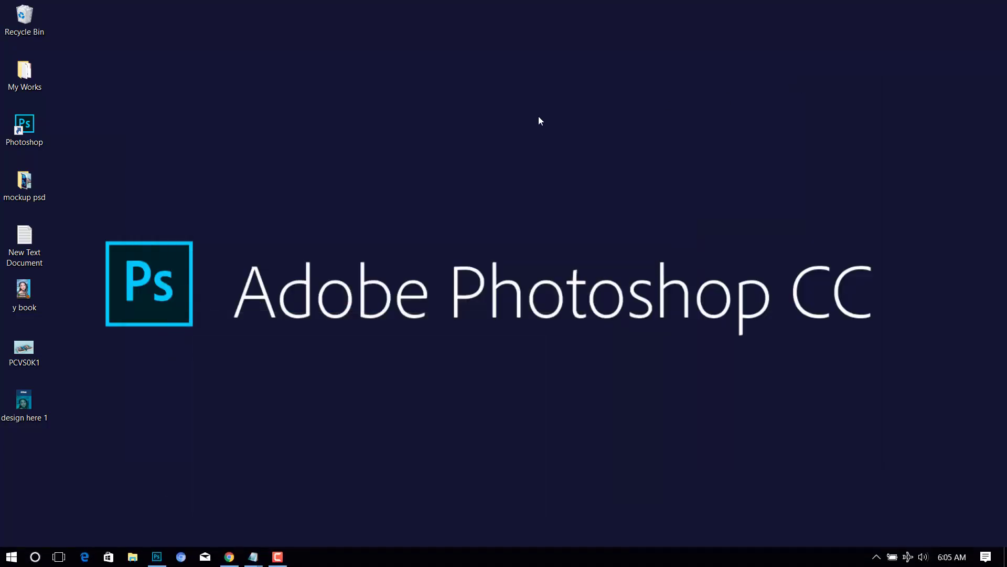
# Open PCVS0K1.psd from the mockup psd folder in Photoshop
pyautogui.doubleClick(29, 184)
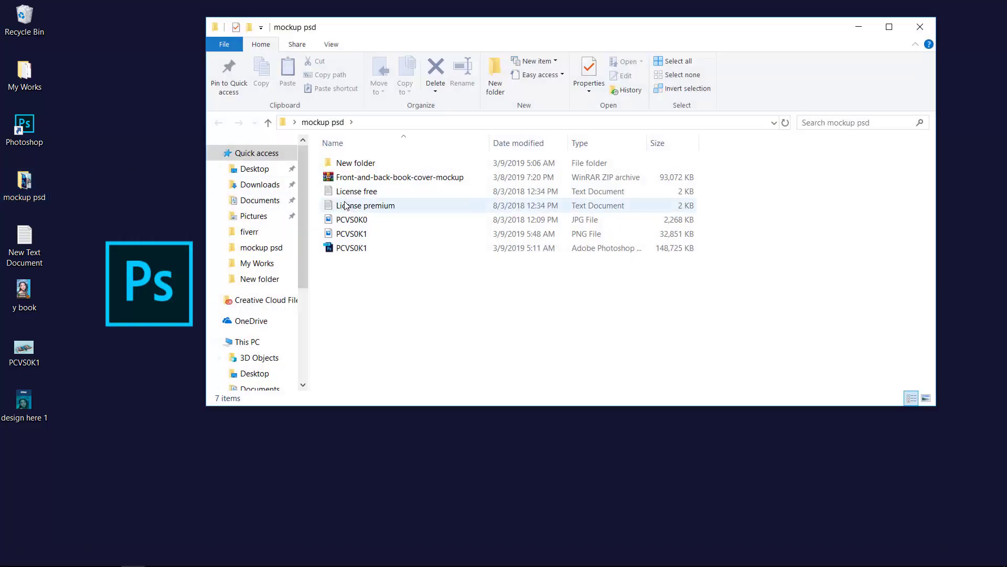
pyautogui.click(360, 252)
pyautogui.doubleClick(360, 253)
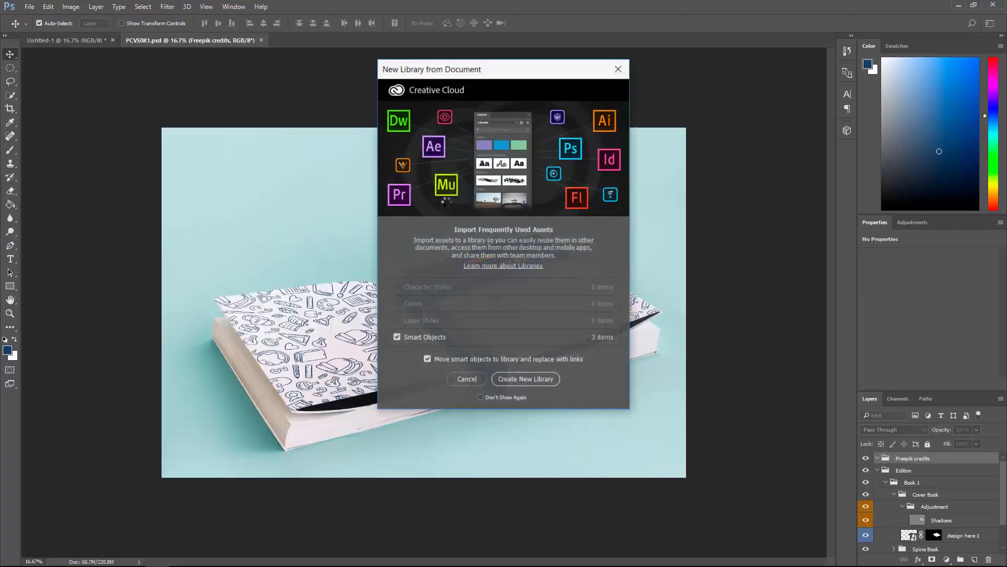
# Dismiss the New Library prompt and open the Cover Book group's design here 1 smart object
pyautogui.click(618, 68)
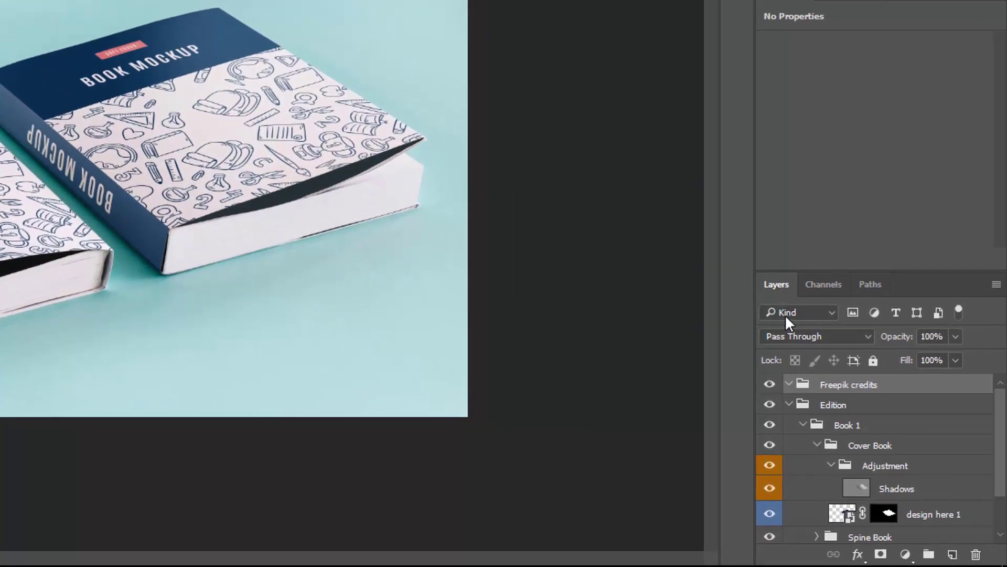
pyautogui.click(789, 405)
pyautogui.click(993, 445)
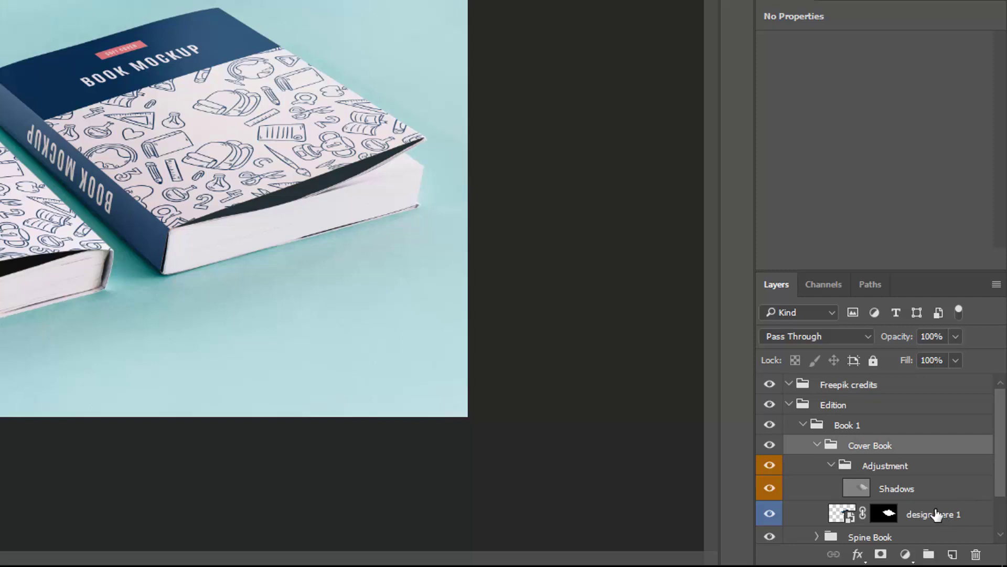
pyautogui.doubleClick(839, 516)
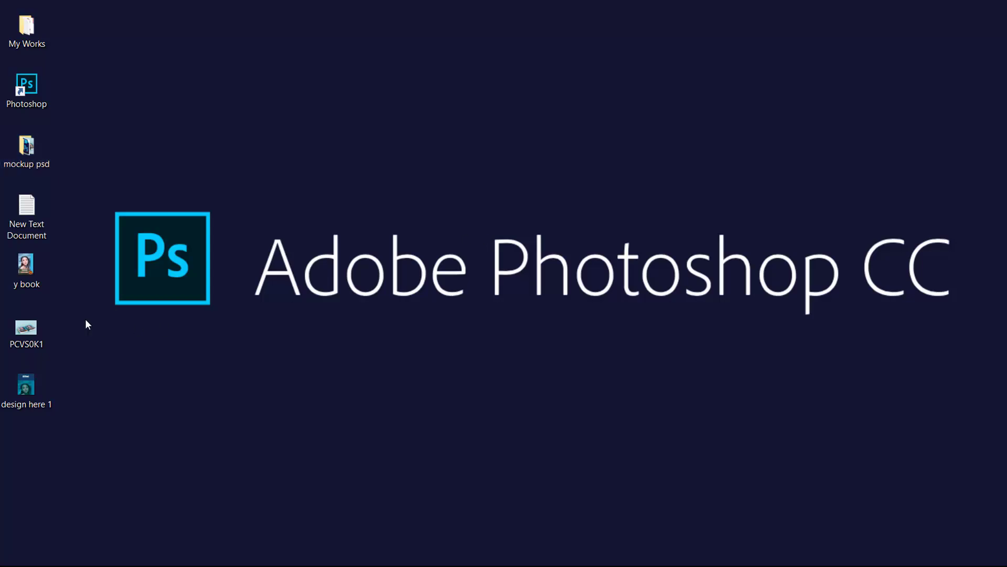
# Preview the 'y book' image, then drag it from the desktop into the open cover document
pyautogui.doubleClick(30, 272)
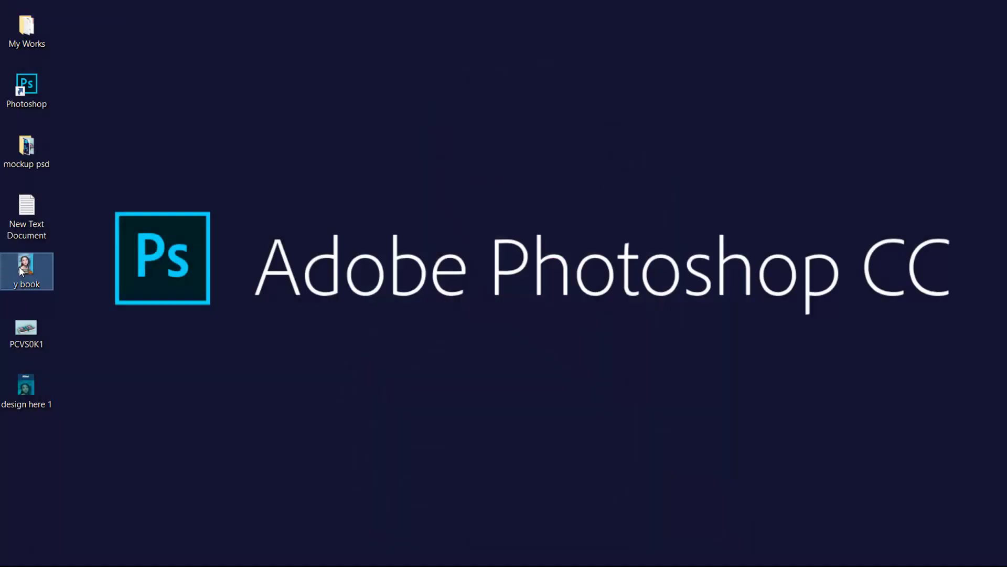
pyautogui.moveTo(21, 271); pyautogui.dragTo(47, 275)
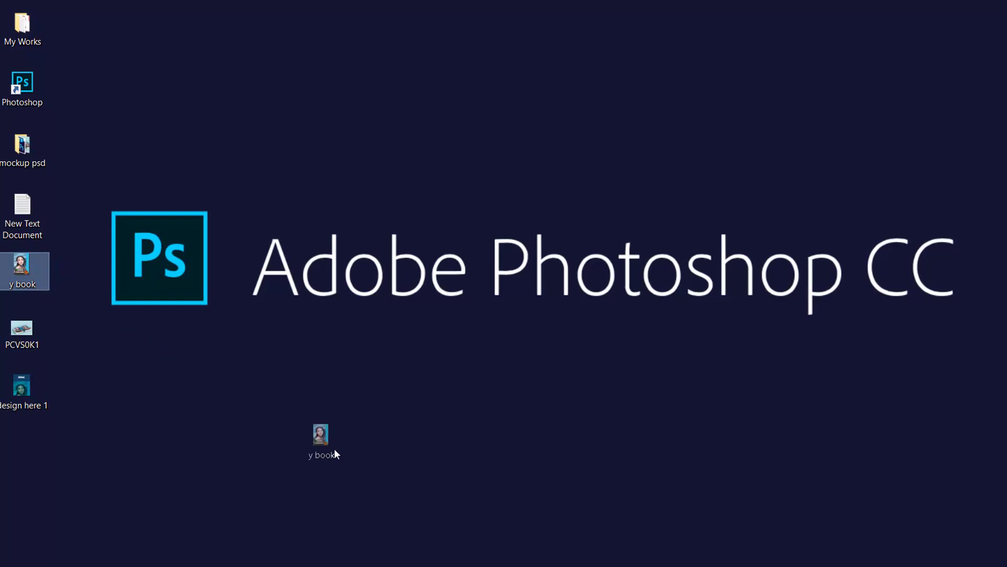
pyautogui.moveTo(288, 493)
pyautogui.mouseDown()
pyautogui.moveTo(232, 547)
pyautogui.moveTo(173, 546)
pyautogui.moveTo(163, 560)
pyautogui.moveTo(173, 523)
pyautogui.moveTo(292, 401)
pyautogui.moveTo(441, 374)
pyautogui.moveTo(469, 335)
pyautogui.moveTo(465, 309)
pyautogui.mouseUp()
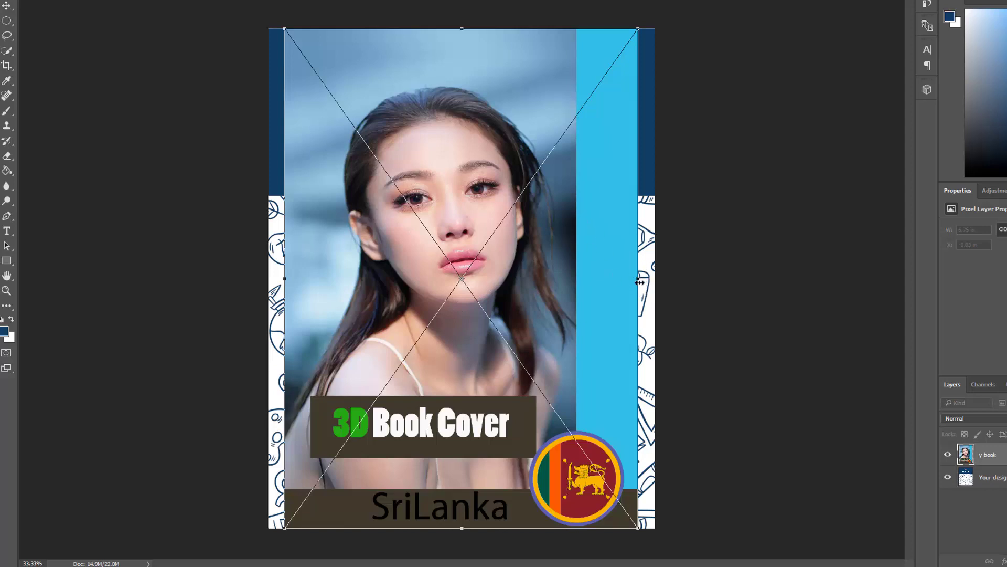
# Stretch the 'y book' photo to the cover's left and right edges and save the cover
pyautogui.moveTo(639, 278); pyautogui.dragTo(656, 278)
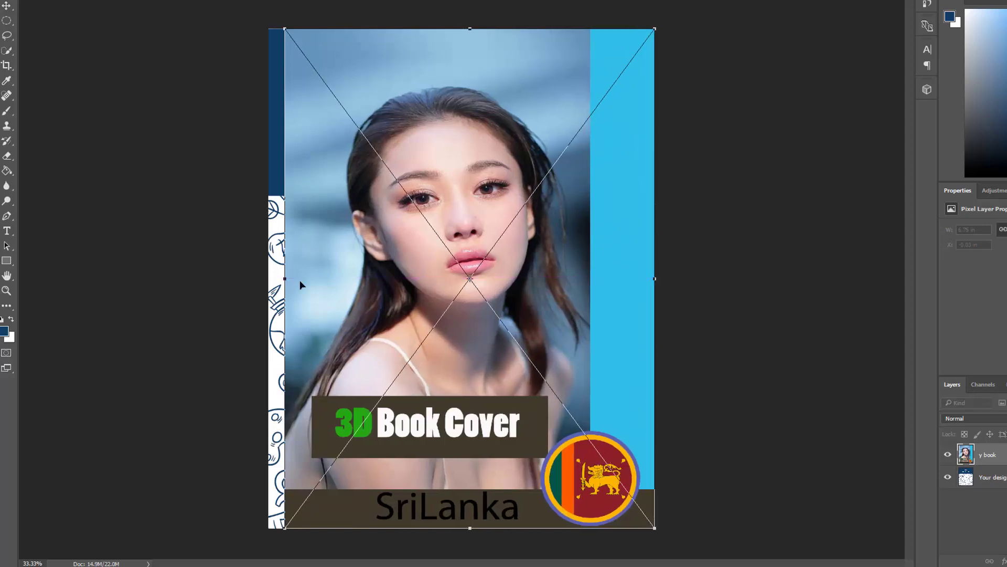
pyautogui.moveTo(285, 279); pyautogui.dragTo(269, 279)
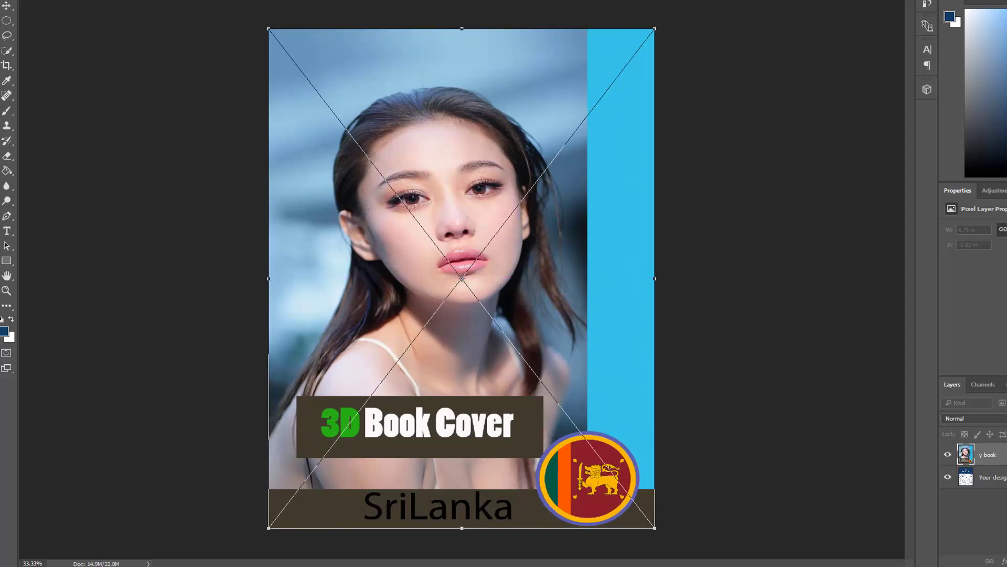
pyautogui.press('Return')
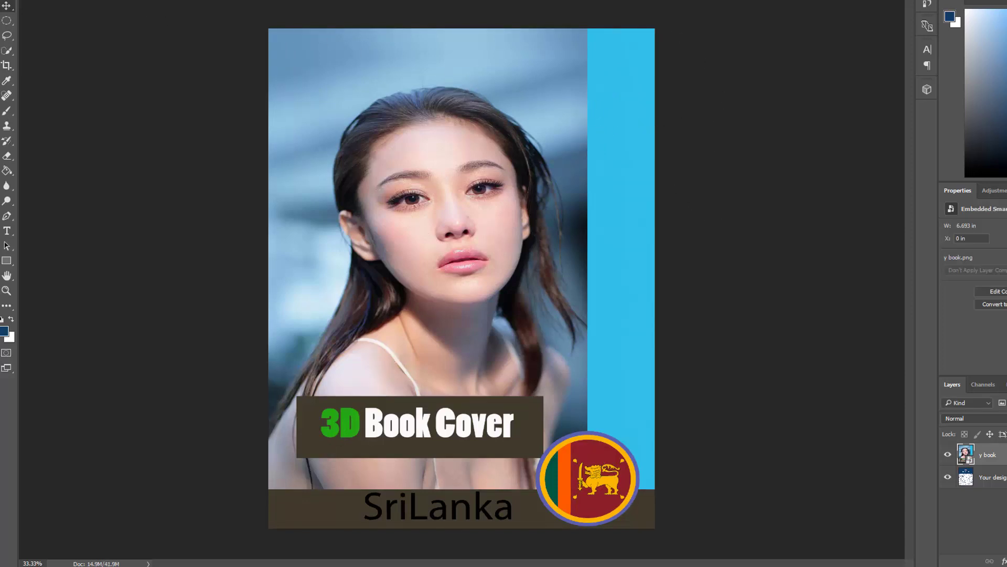
pyautogui.hotkey('alt', 'f')
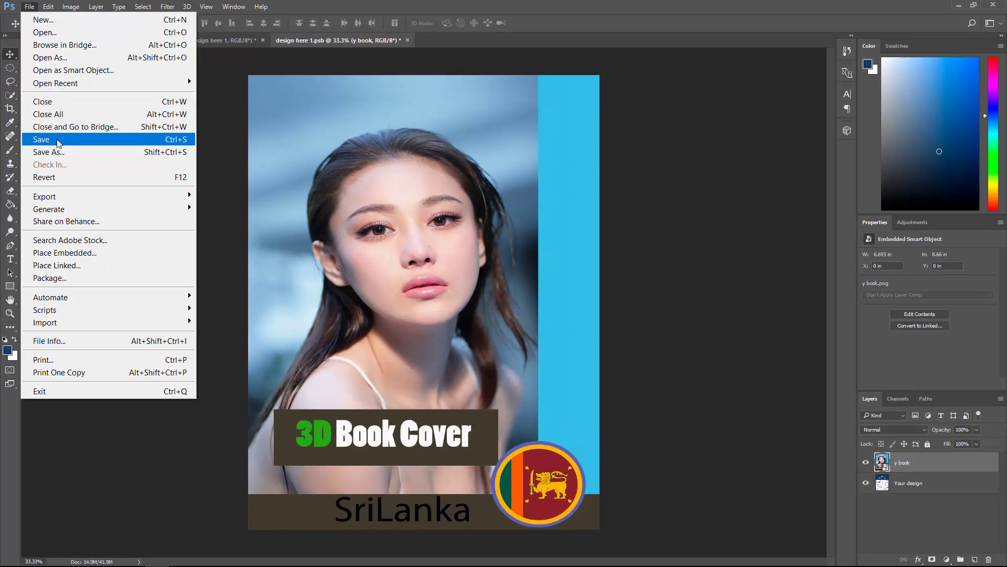
pyautogui.click(57, 139)
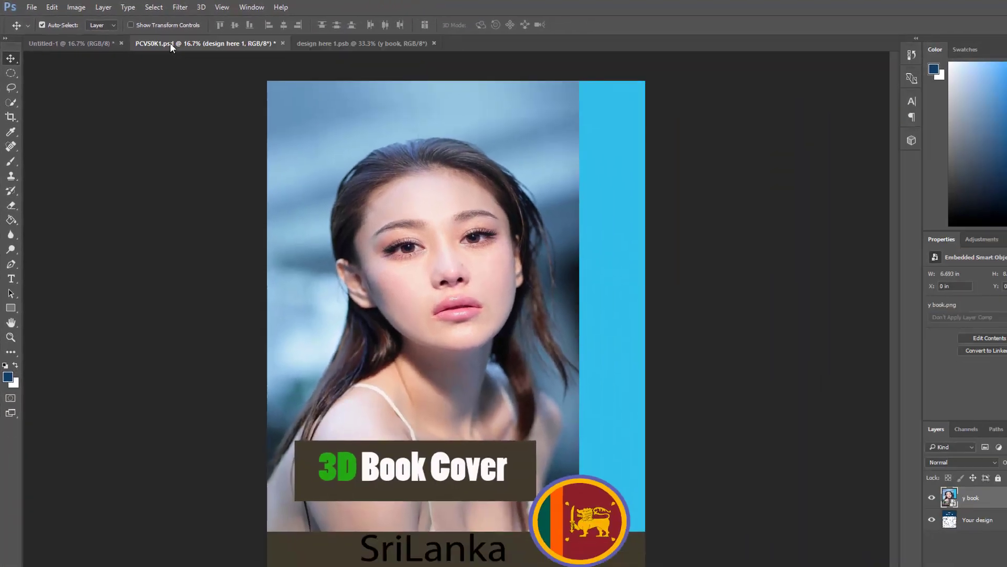
# Back in PCVS0K1.psd, expand Book 2 and open its Design here 3 smart object
pyautogui.click(269, 67)
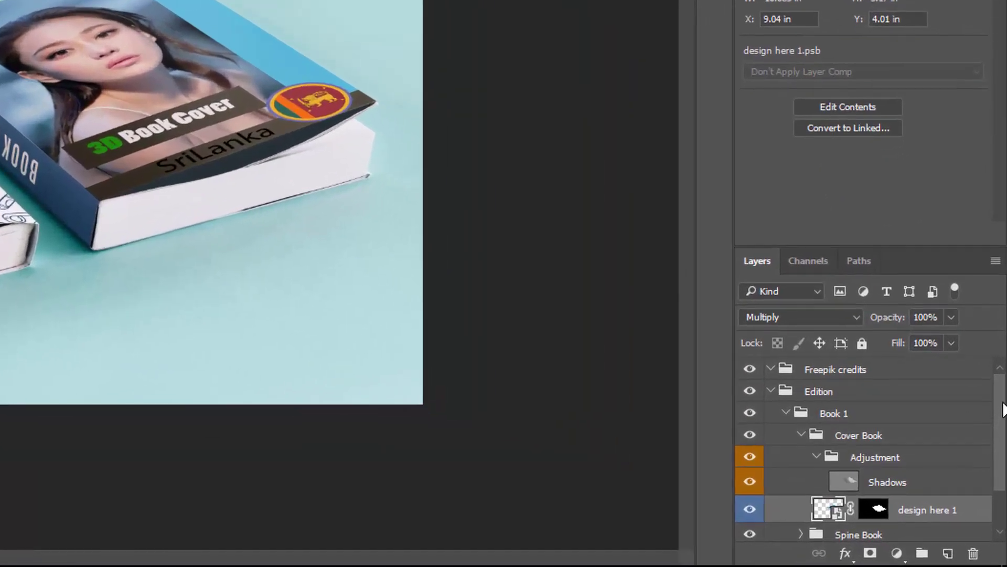
pyautogui.scroll(-3, 993, 435)
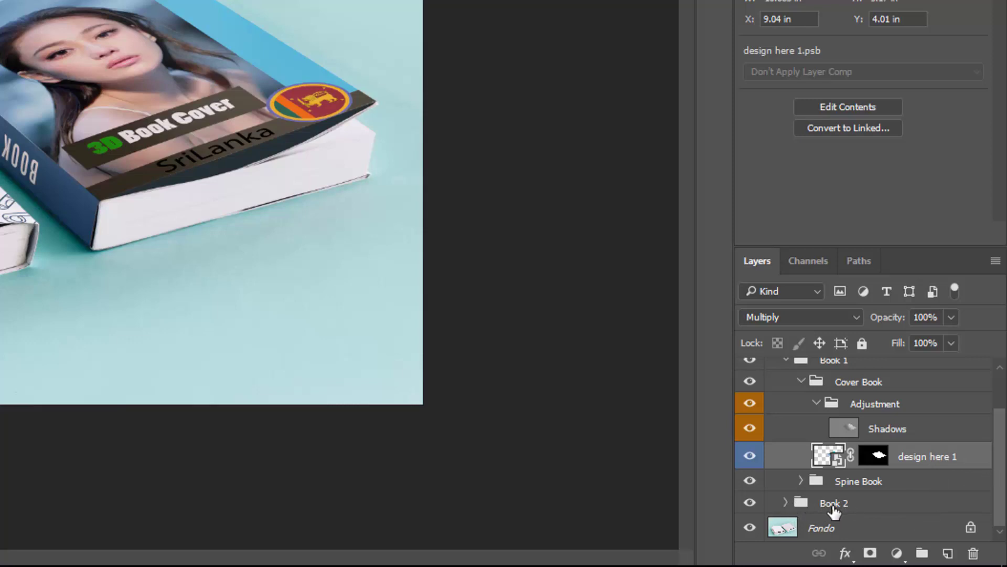
pyautogui.click(786, 503)
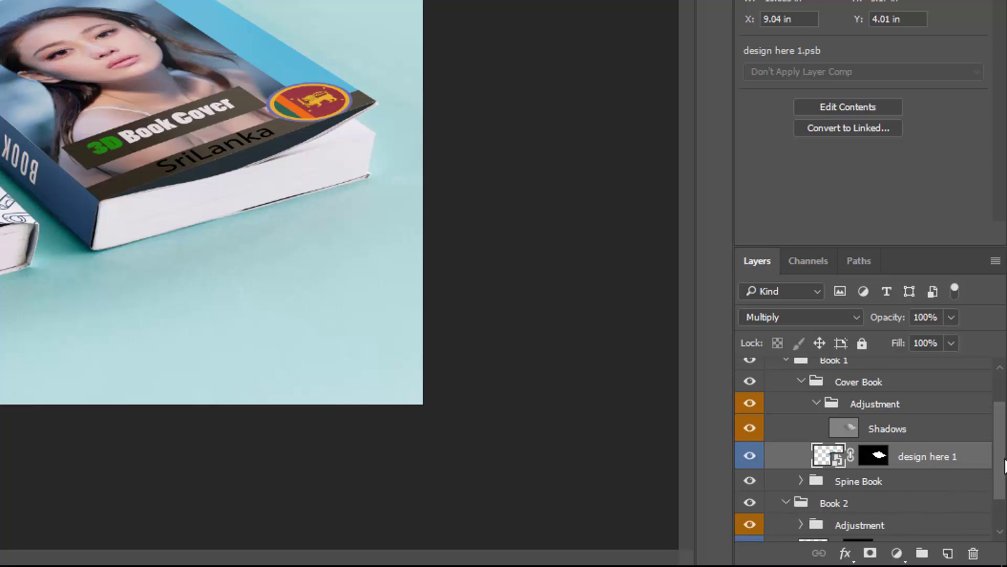
pyautogui.moveTo(1000, 484); pyautogui.dragTo(1000, 507)
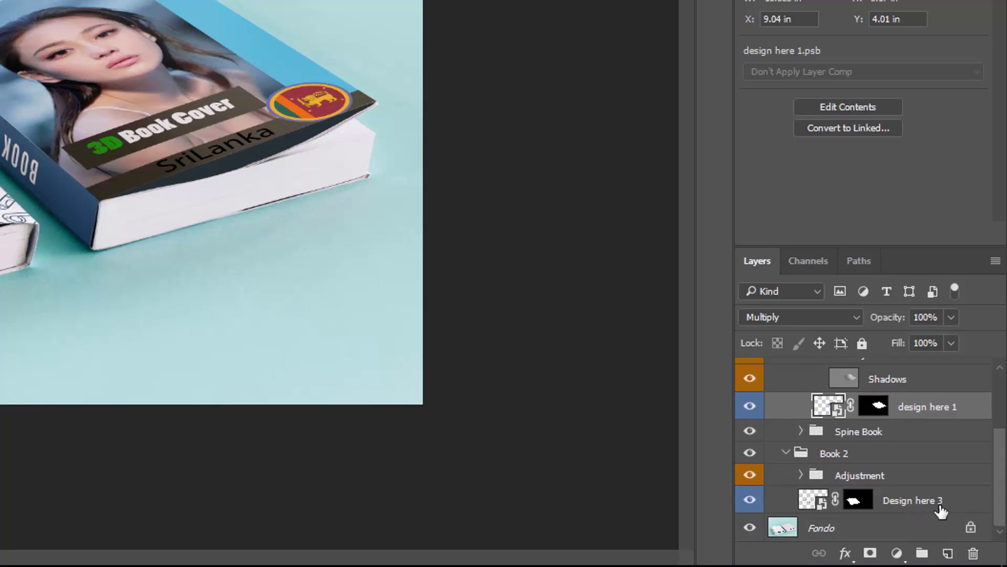
pyautogui.doubleClick(811, 502)
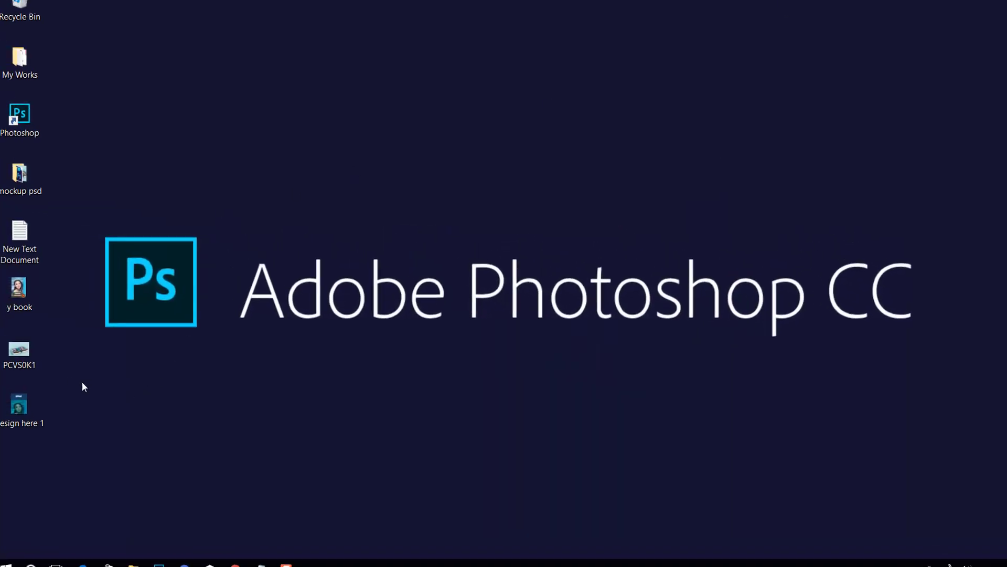
# Preview 'design here 1' in Photos, then drag it into the second book's cover document
pyautogui.doubleClick(26, 404)
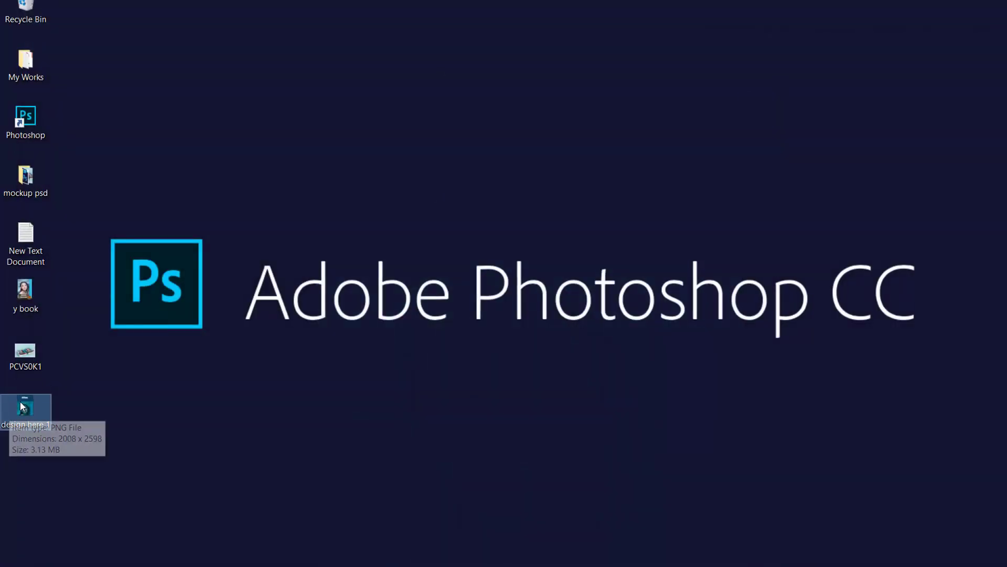
pyautogui.moveTo(20, 402)
pyautogui.mouseDown()
pyautogui.moveTo(58, 414)
pyautogui.moveTo(181, 557)
pyautogui.moveTo(408, 310)
pyautogui.mouseUp()
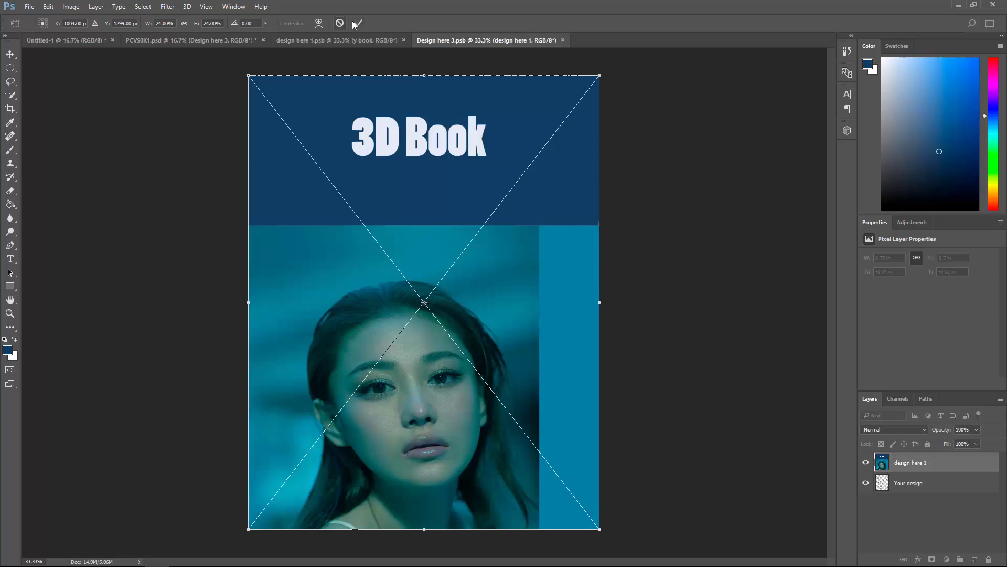
# Commit the 3D Book image, nudge it to the top edge, and save Design here 3.psb
pyautogui.click(359, 23)
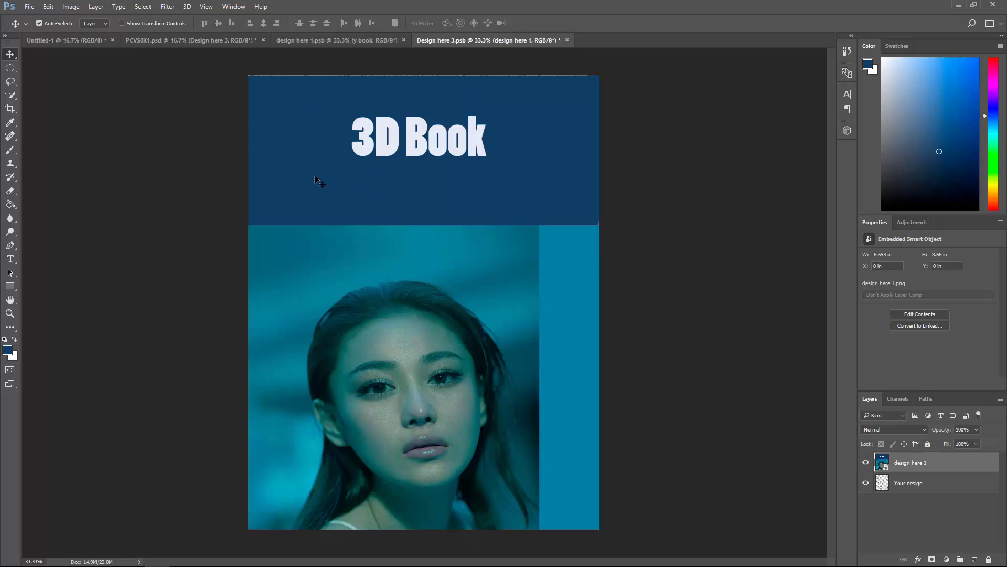
pyautogui.hotkey('ctrl', 't')
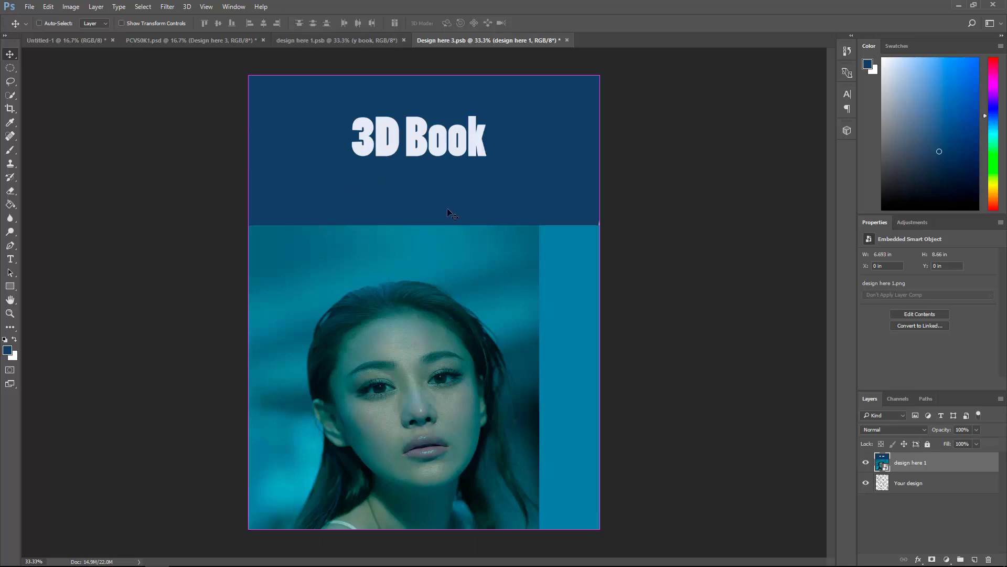
pyautogui.moveTo(425, 75); pyautogui.dragTo(425, 74)
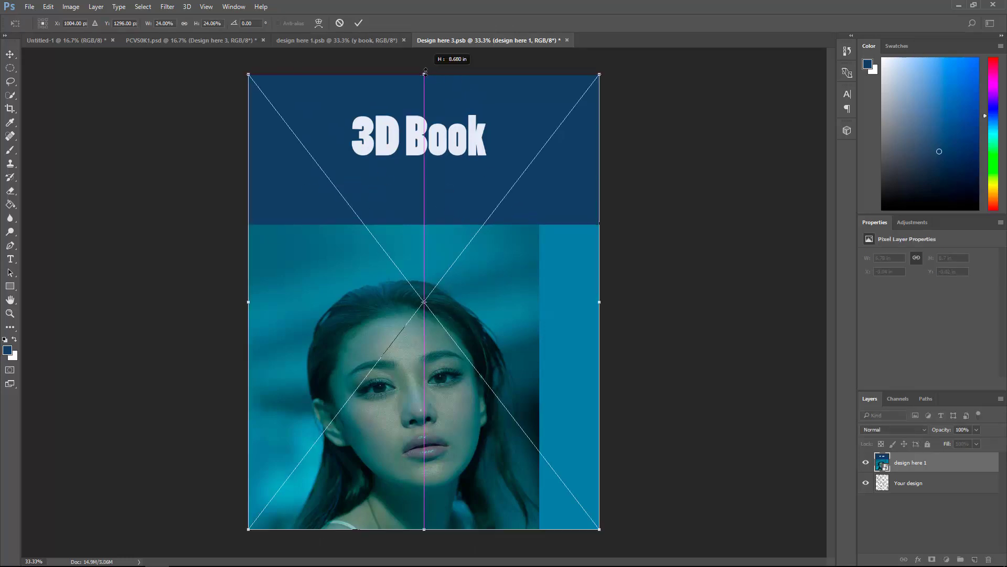
pyautogui.click(358, 23)
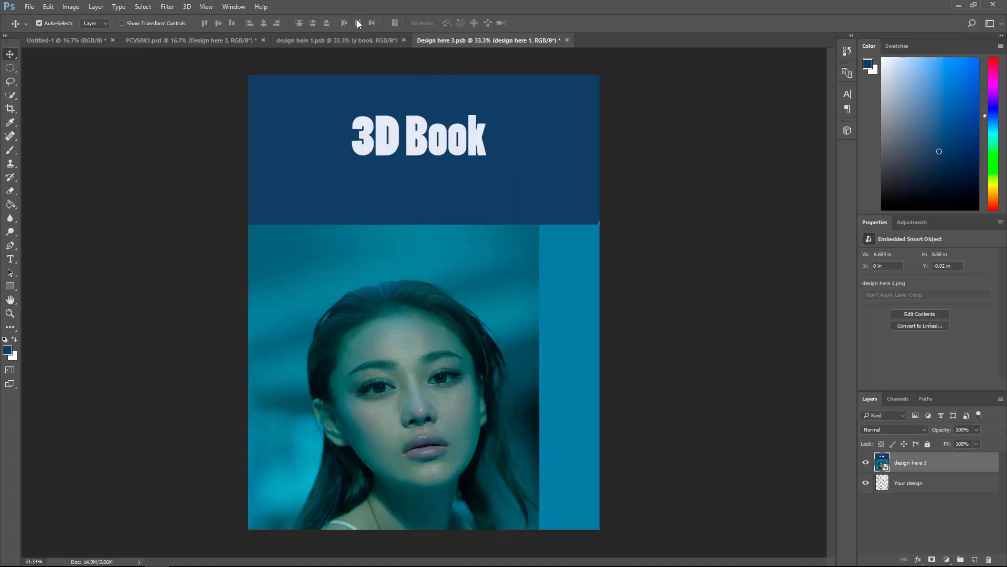
pyautogui.click(29, 6)
pyautogui.click(61, 140)
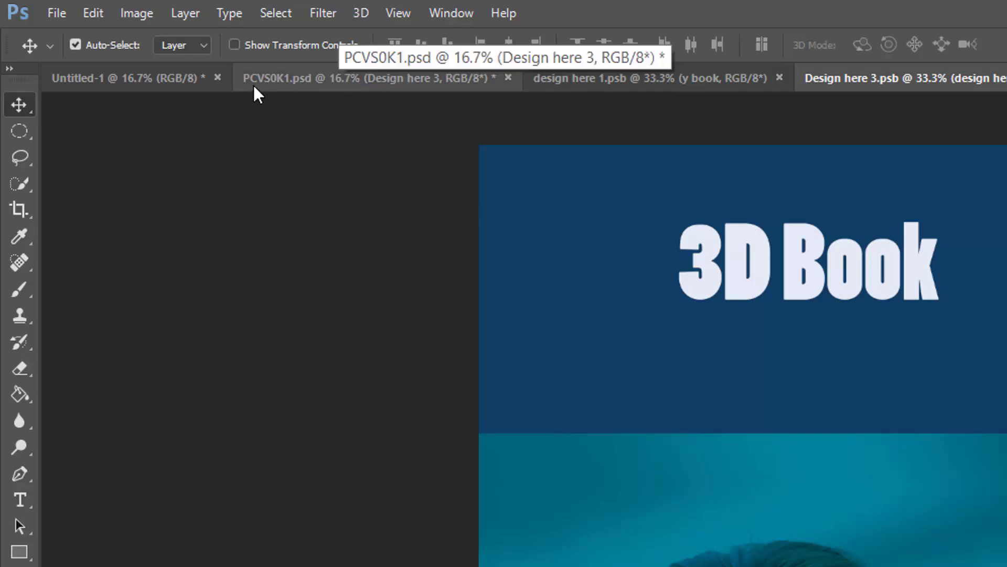
# In PCVS0K1.psd, expand Spine Book and open the Design here 2 spine smart object
pyautogui.click(308, 79)
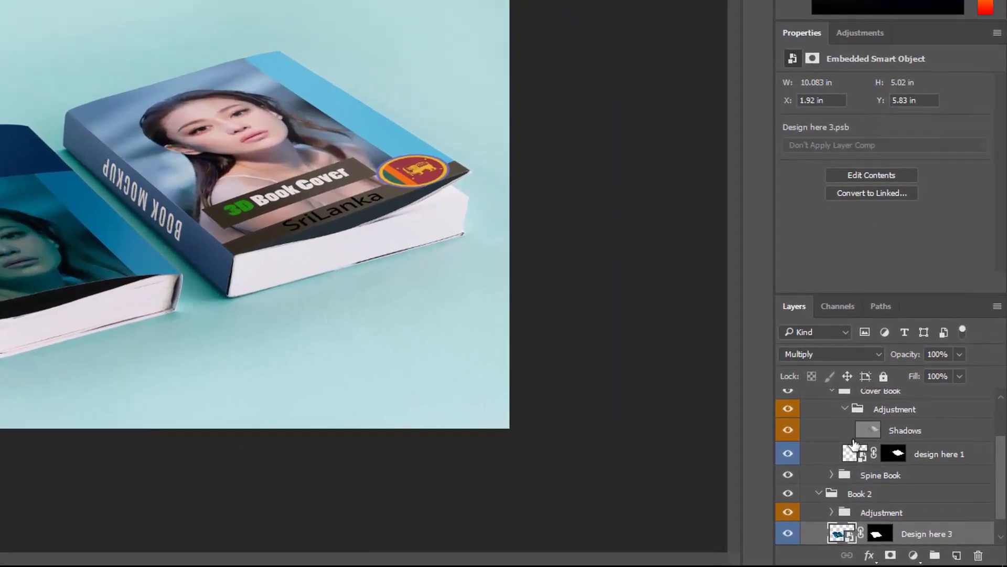
pyautogui.scroll(3, 1002, 504)
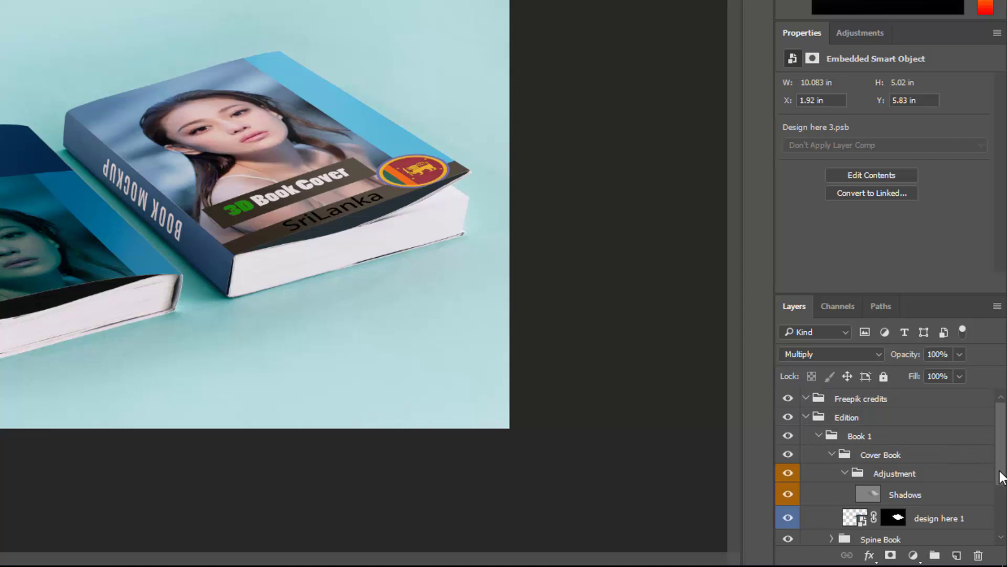
pyautogui.scroll(-3, 1004, 471)
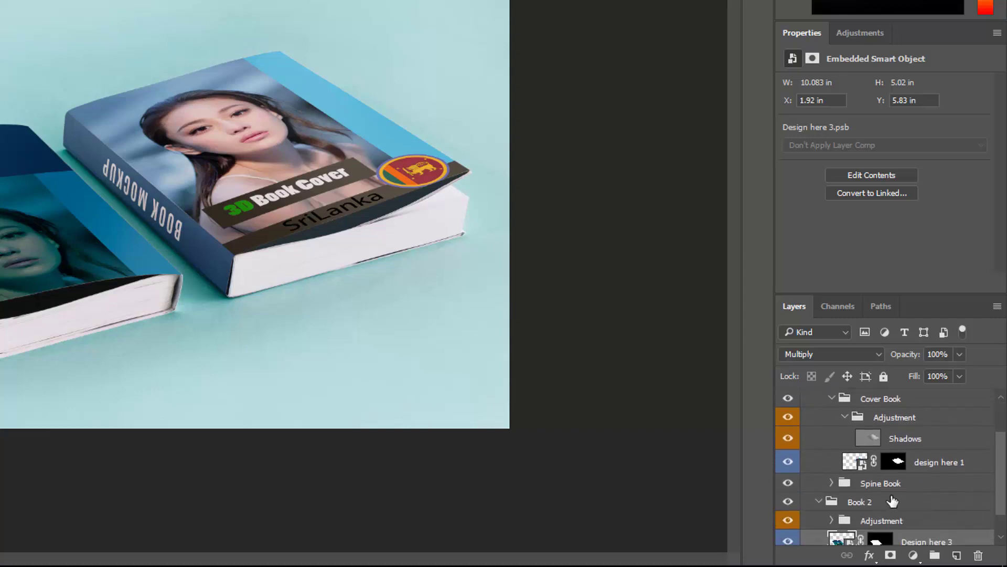
pyautogui.click(832, 483)
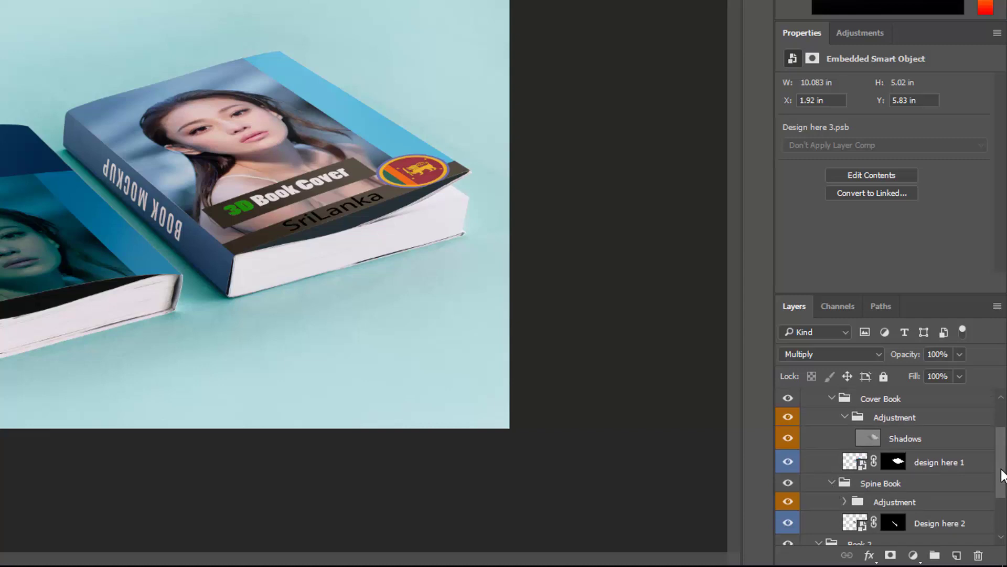
pyautogui.scroll(-2, 1003, 475)
pyautogui.scroll(-1, 1002, 462)
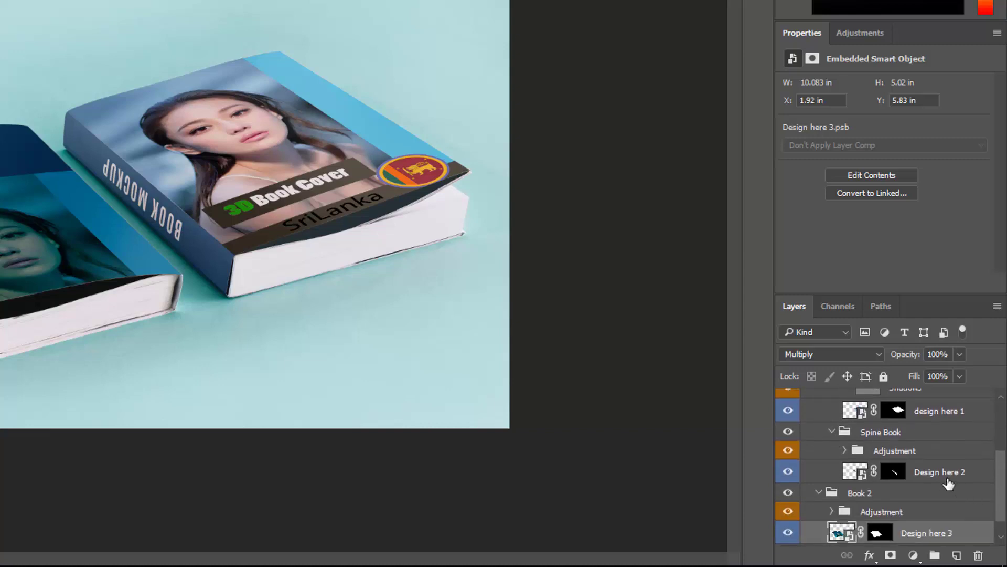
pyautogui.click(848, 475)
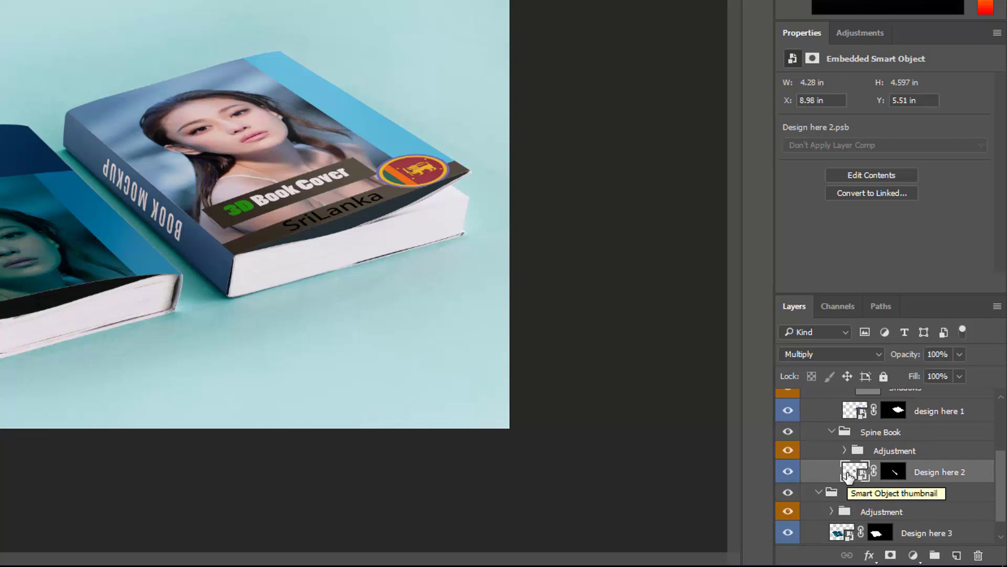
pyautogui.doubleClick(848, 475)
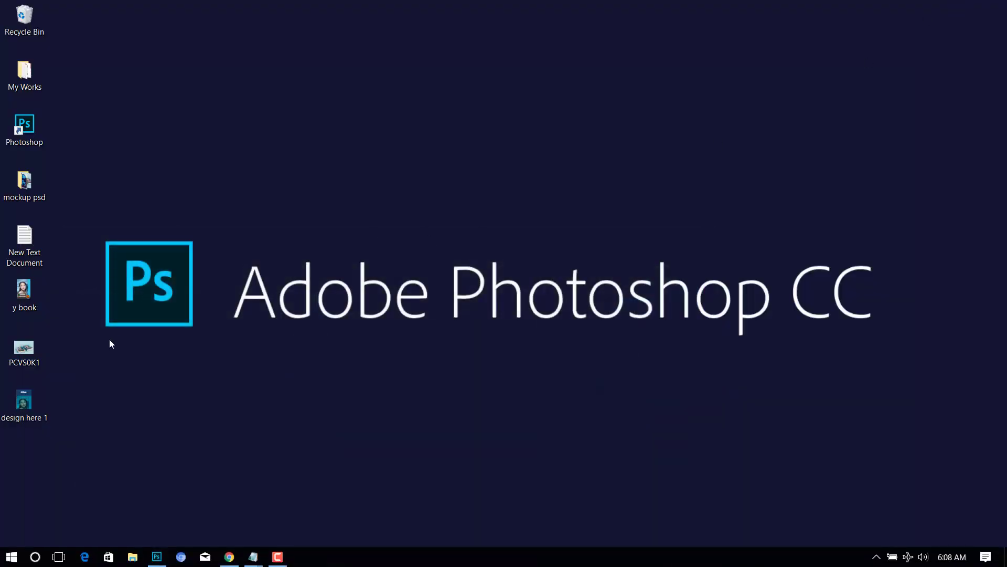
# Preview 'y book' in Photos, close it, and drag the image into the spine document
pyautogui.doubleClick(17, 294)
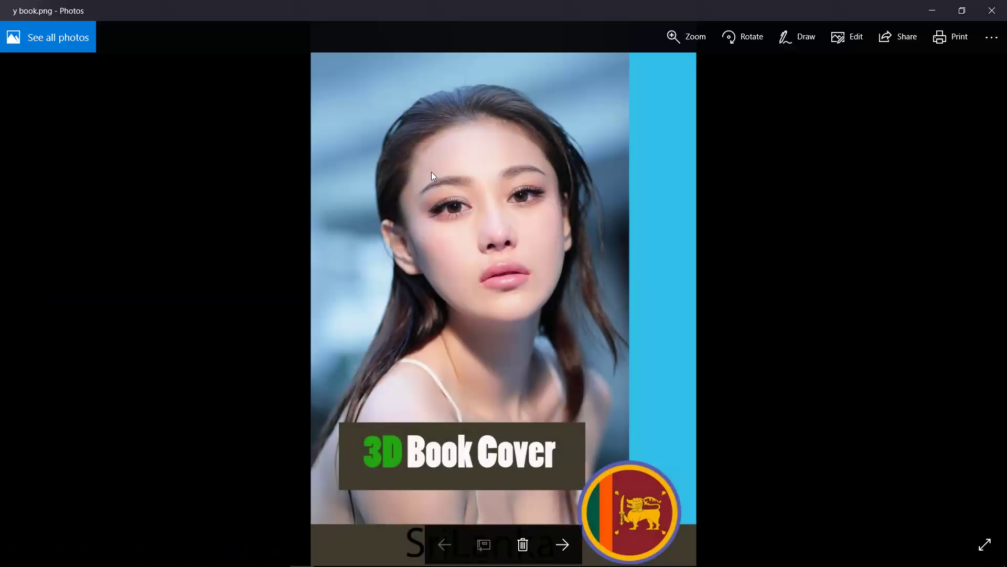
pyautogui.click(993, 7)
pyautogui.moveTo(37, 291); pyautogui.dragTo(134, 343)
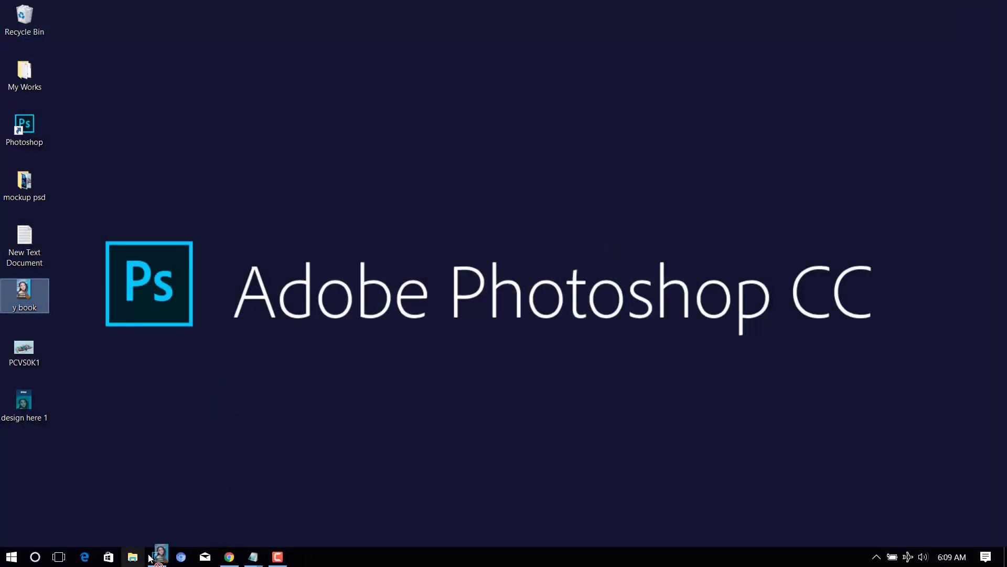
pyautogui.moveTo(217, 467)
pyautogui.mouseDown()
pyautogui.moveTo(152, 530)
pyautogui.moveTo(426, 404)
pyautogui.mouseUp()
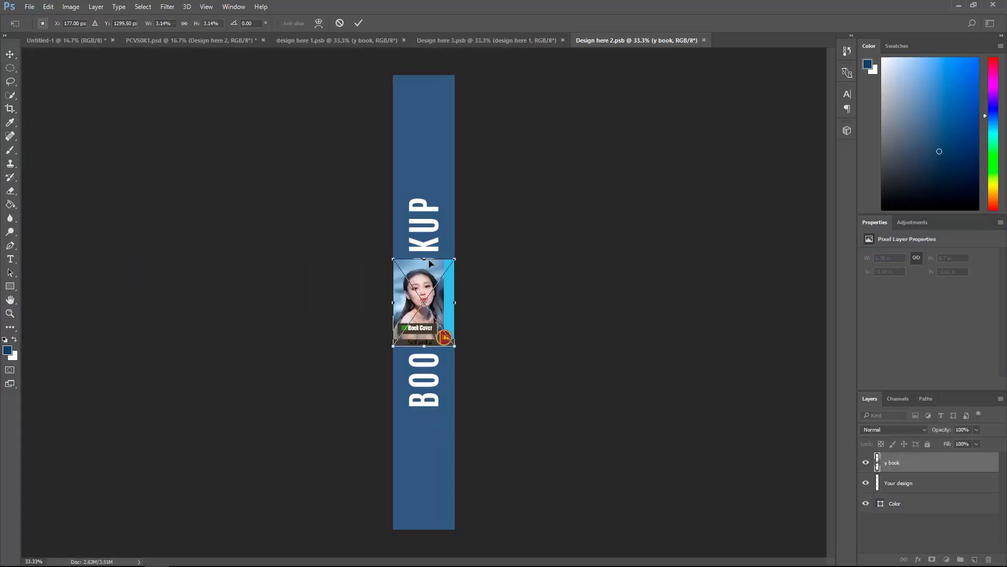
# Stretch, widen and slightly tilt the 'y book' image over the full spine, then commit
pyautogui.moveTo(427, 228); pyautogui.dragTo(420, 115)
pyautogui.moveTo(457, 63); pyautogui.dragTo(446, 62)
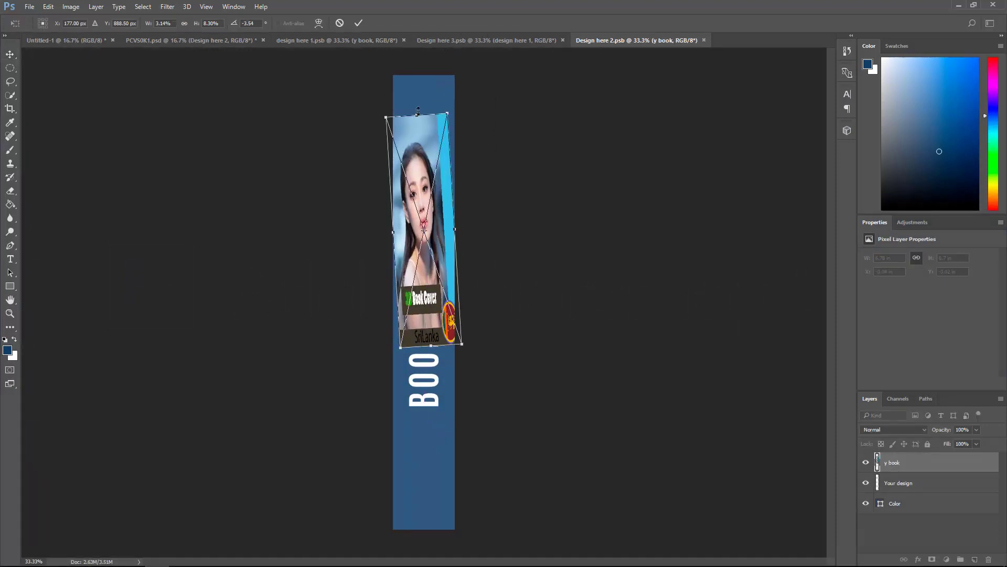
pyautogui.moveTo(417, 116); pyautogui.dragTo(415, 76)
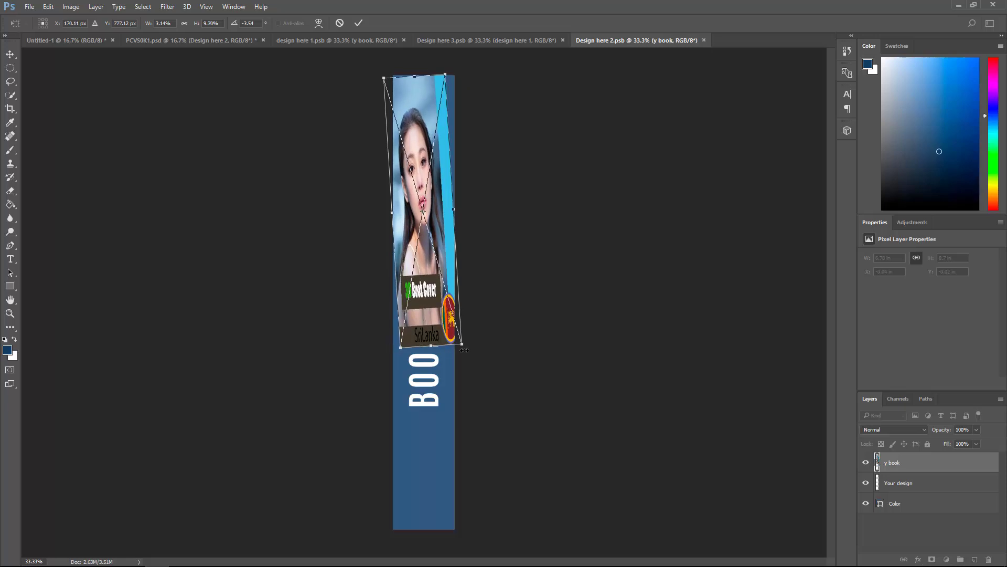
pyautogui.moveTo(470, 347); pyautogui.dragTo(465, 351)
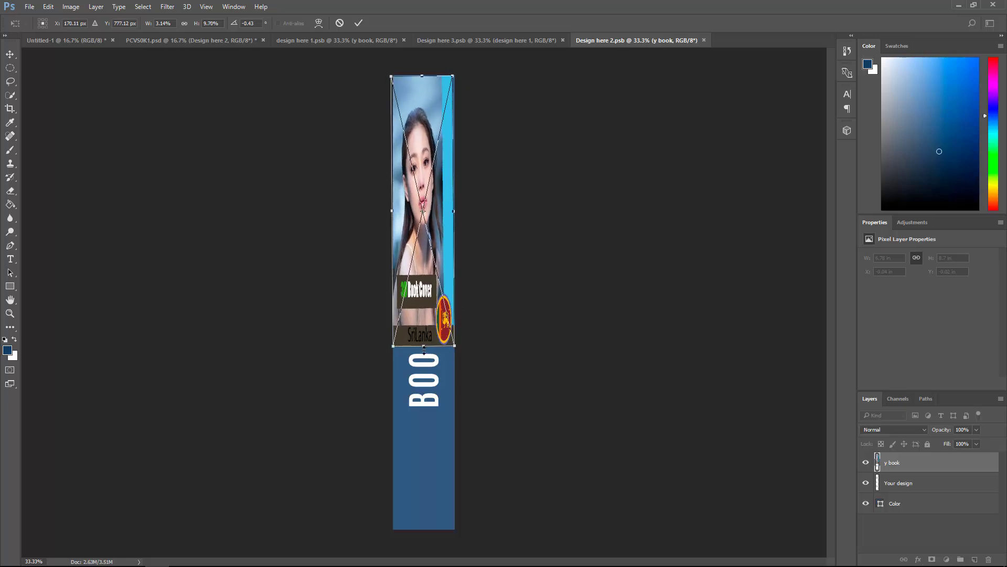
pyautogui.moveTo(416, 445); pyautogui.dragTo(409, 470)
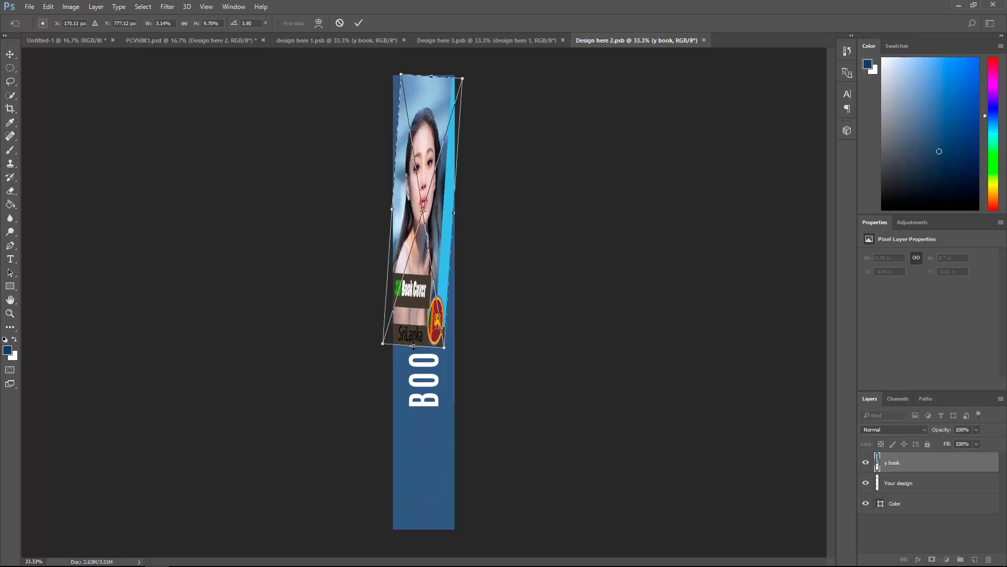
pyautogui.moveTo(414, 345); pyautogui.dragTo(401, 540)
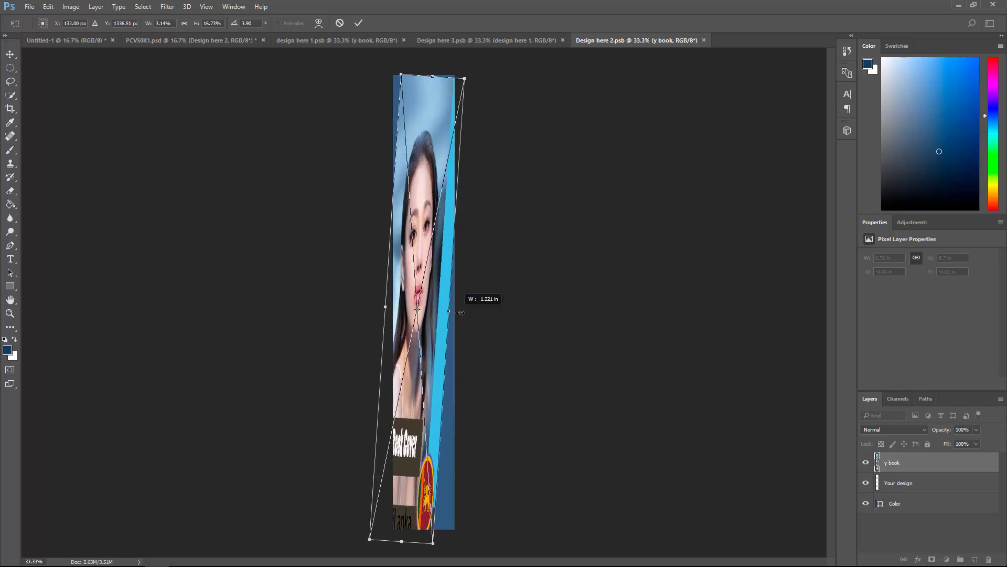
pyautogui.moveTo(460, 313); pyautogui.dragTo(471, 312)
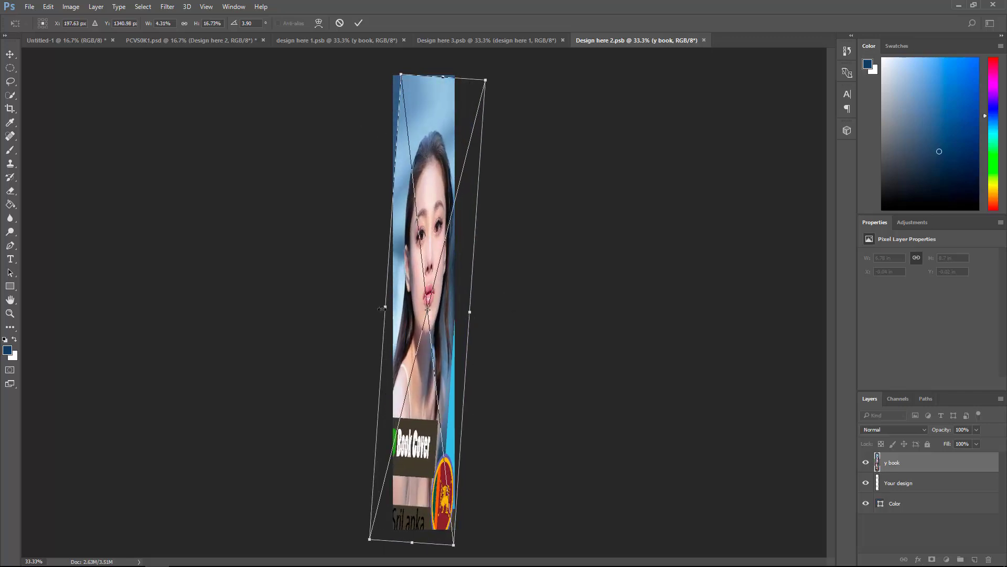
pyautogui.moveTo(381, 306); pyautogui.dragTo(371, 306)
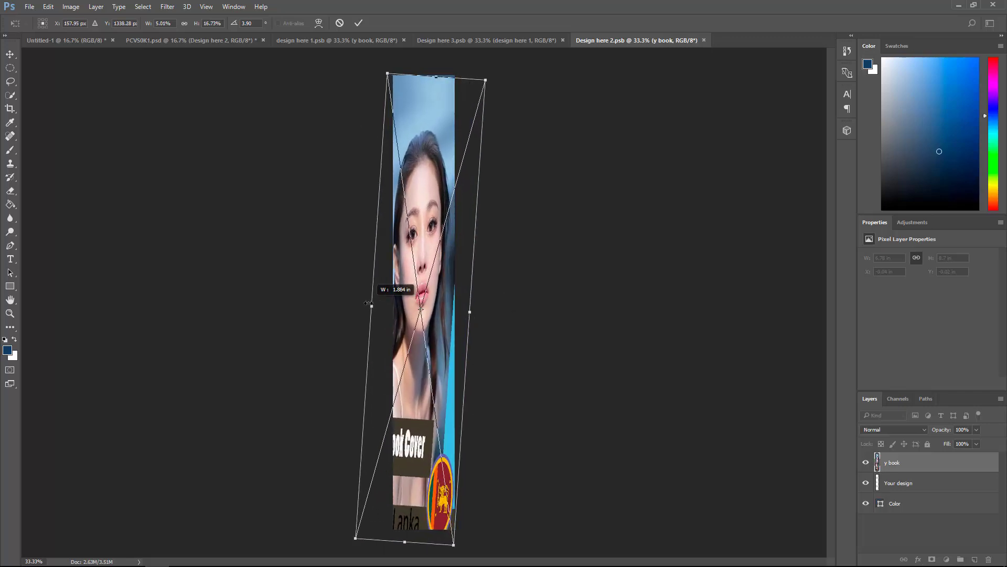
pyautogui.click(359, 24)
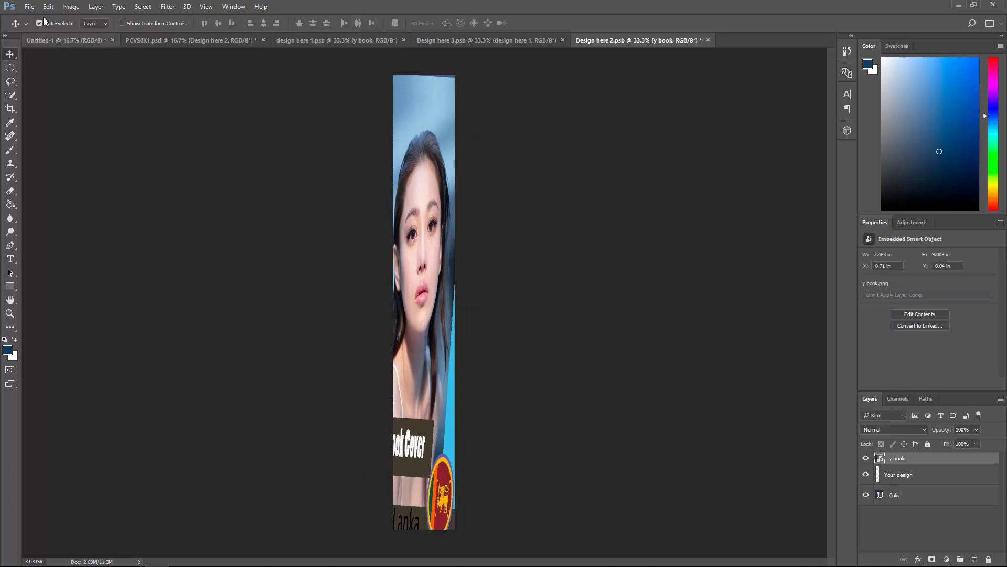
# Save the 'y book' spine document and return to the PCVS0K1.psd mockup
pyautogui.click(26, 6)
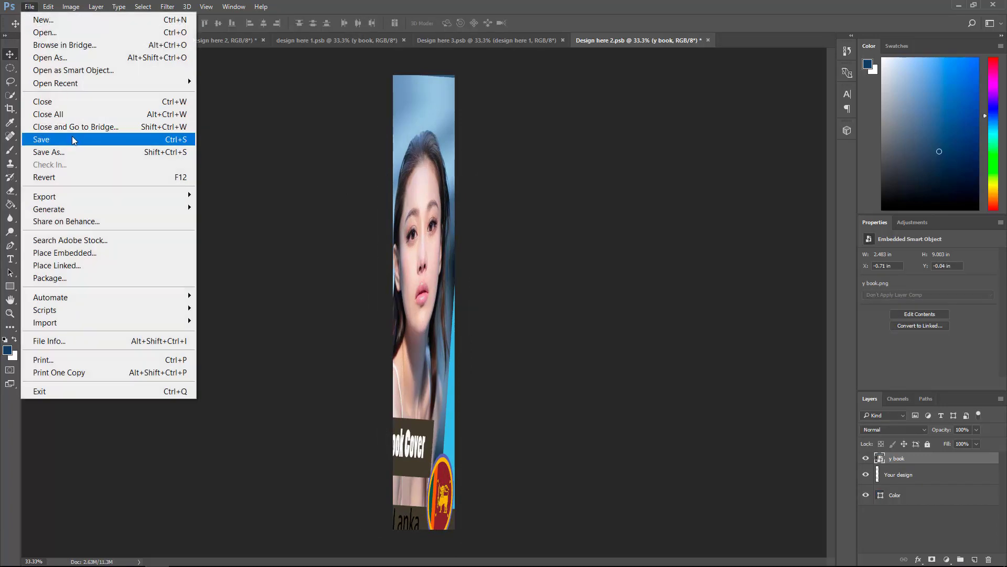
pyautogui.click(72, 140)
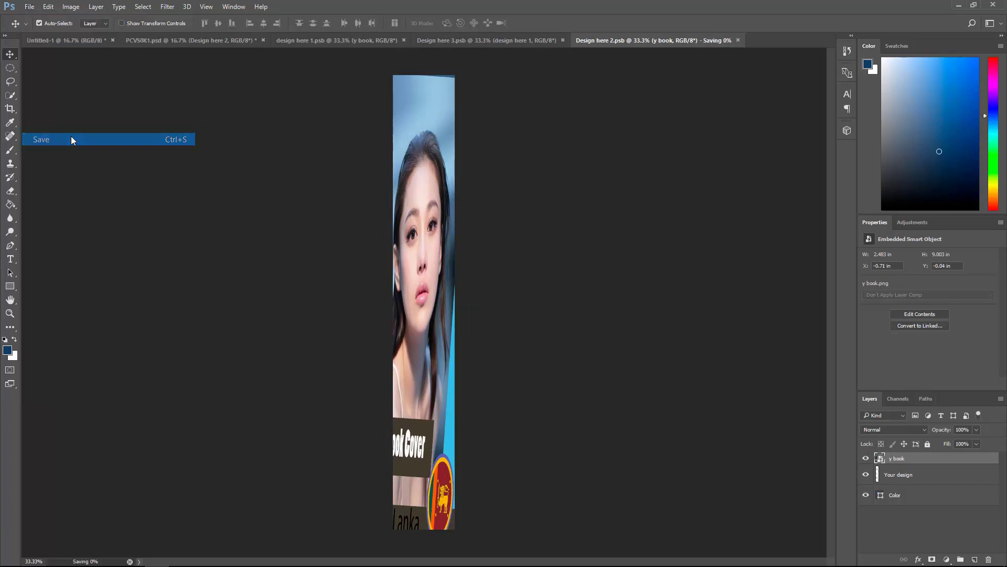
pyautogui.click(177, 42)
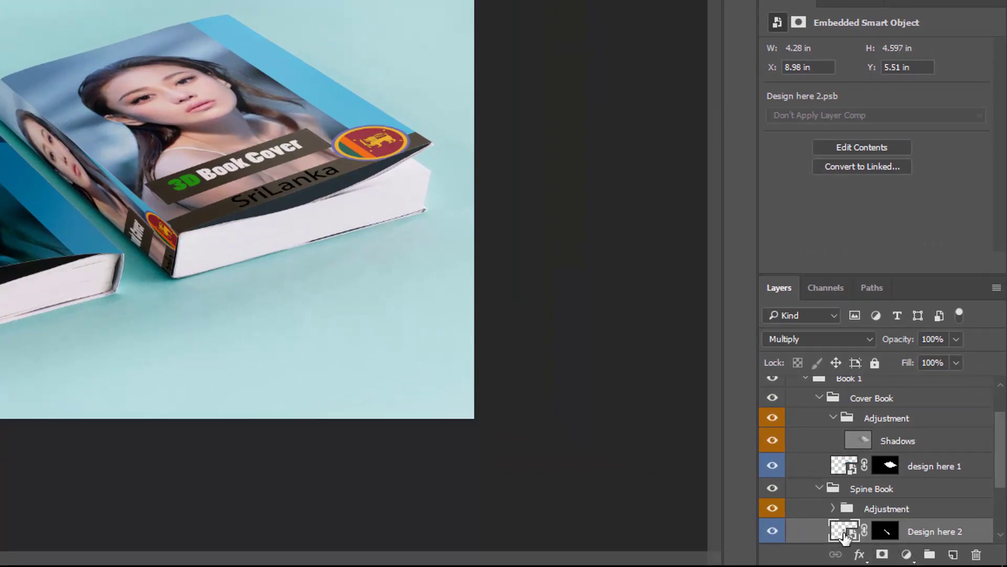
# Reopen the spine's contents and delete the 'y book' image layer
pyautogui.moveTo(996, 474); pyautogui.dragTo(997, 487)
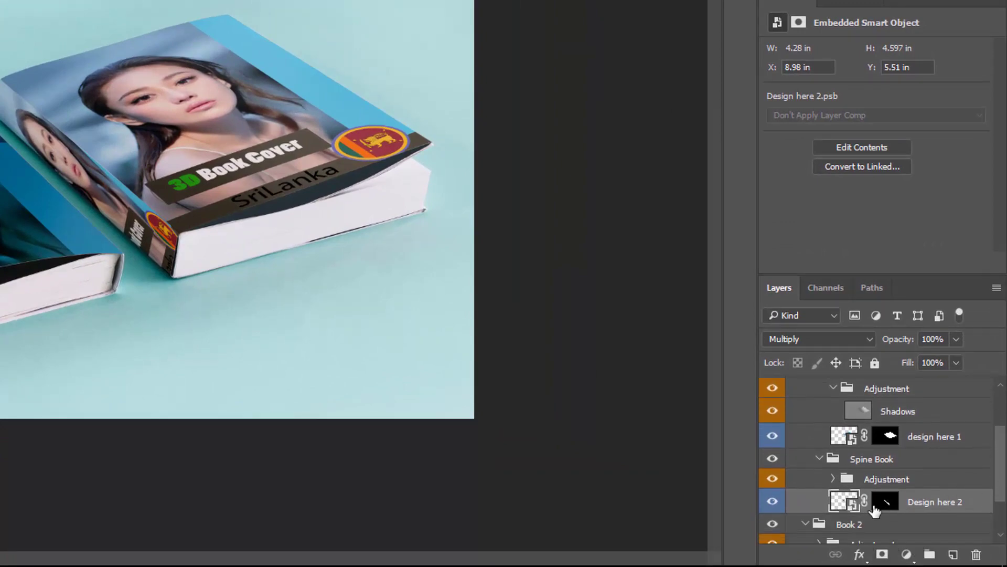
pyautogui.doubleClick(838, 506)
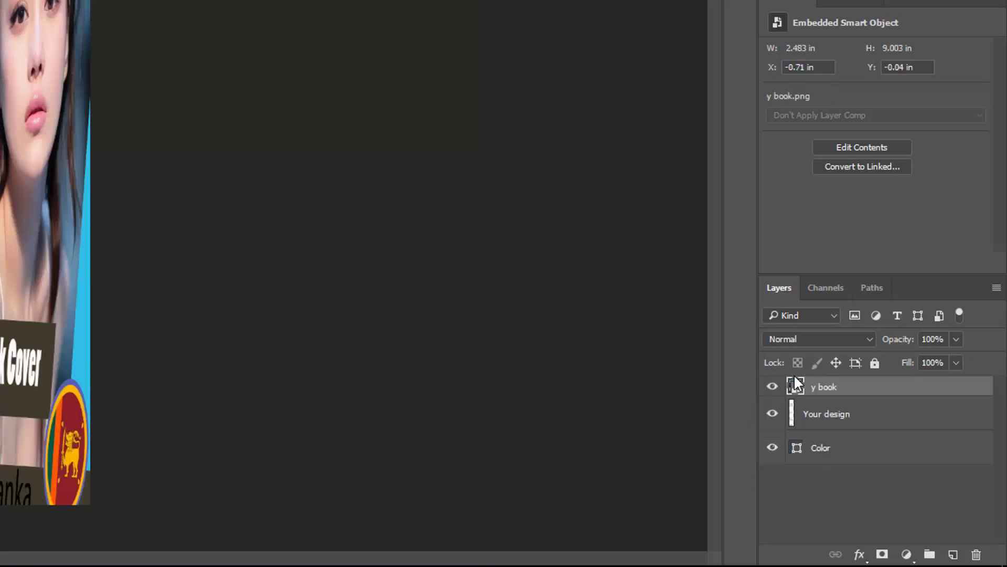
pyautogui.moveTo(302, 187)
pyautogui.mouseDown()
pyautogui.moveTo(205, 199)
pyautogui.moveTo(287, 212)
pyautogui.mouseUp()
pyautogui.press('Delete')
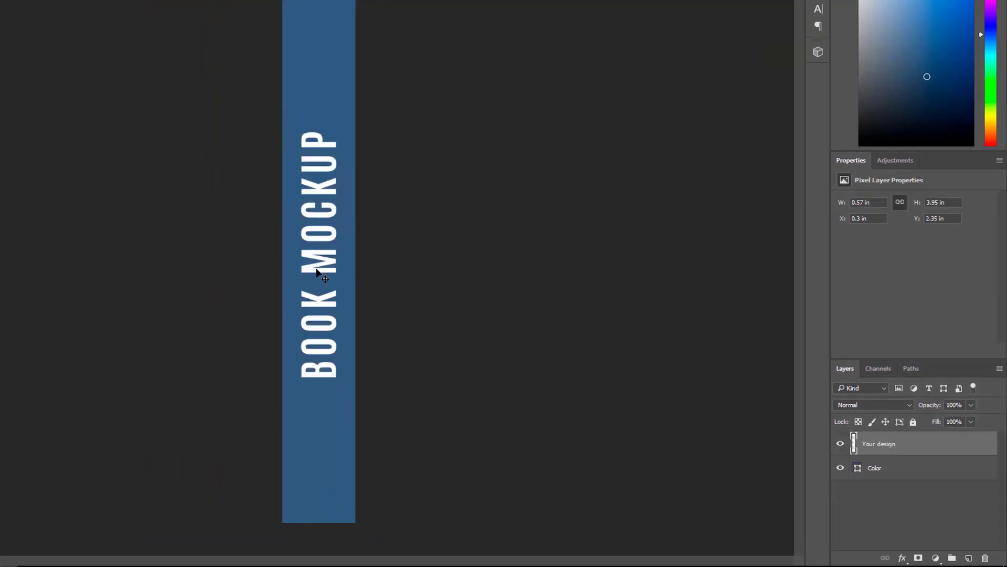
# Remove the BOOK MOCKUP text layer so only the blue Color strip remains
pyautogui.click(320, 271)
pyautogui.moveTo(318, 261); pyautogui.dragTo(319, 265)
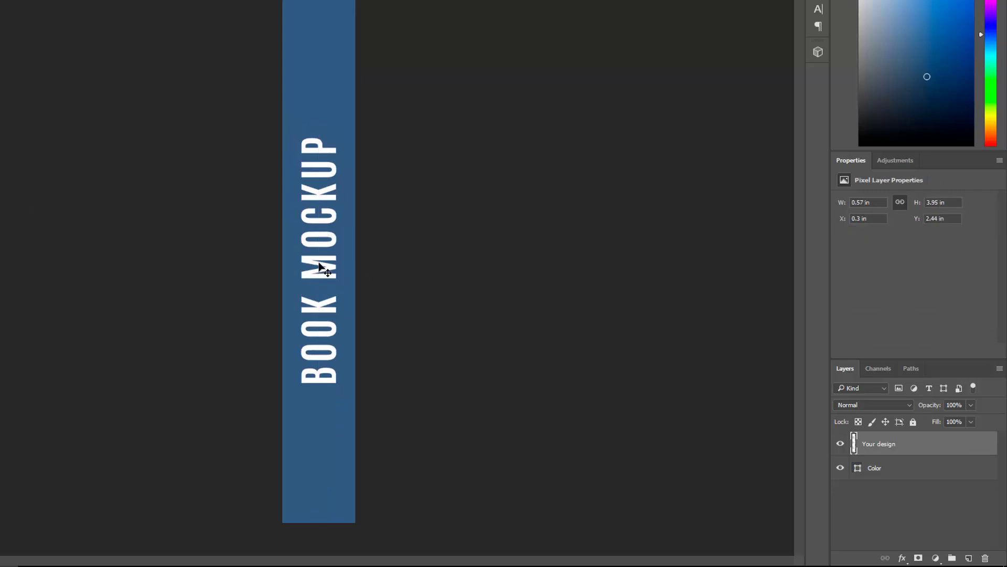
pyautogui.press('Delete')
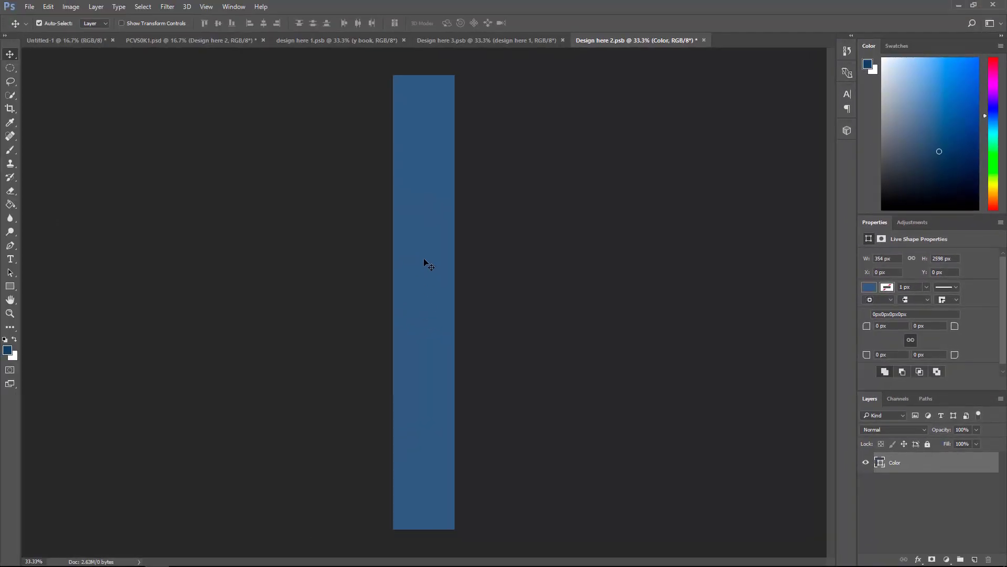
pyautogui.hotkey('ctrl', 'z')
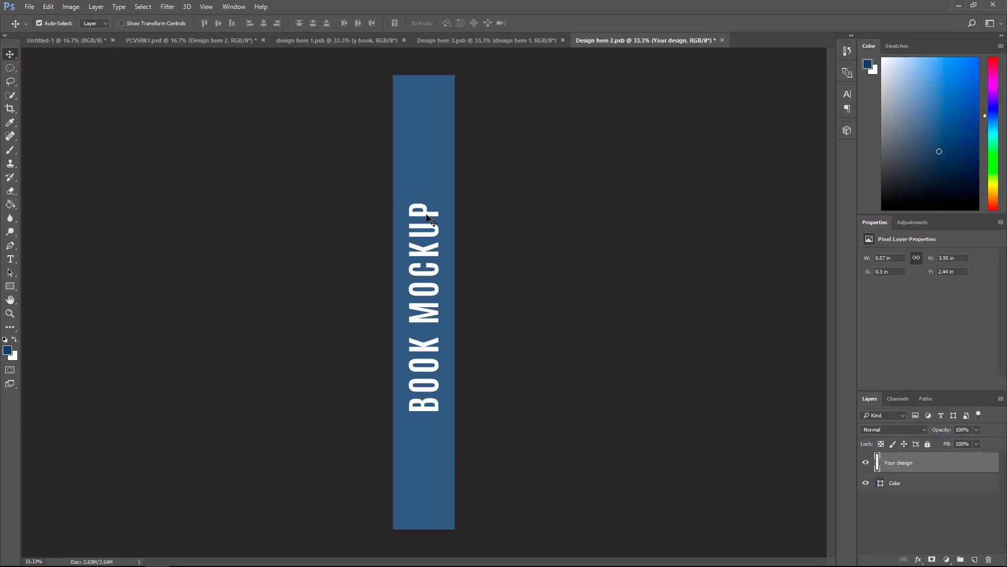
pyautogui.moveTo(426, 216); pyautogui.dragTo(429, 202)
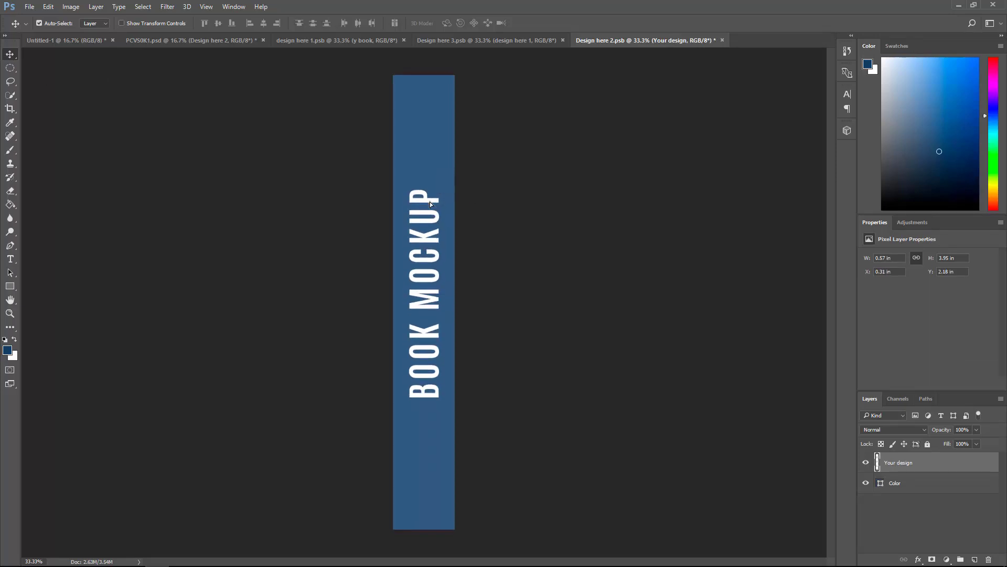
pyautogui.press('Delete')
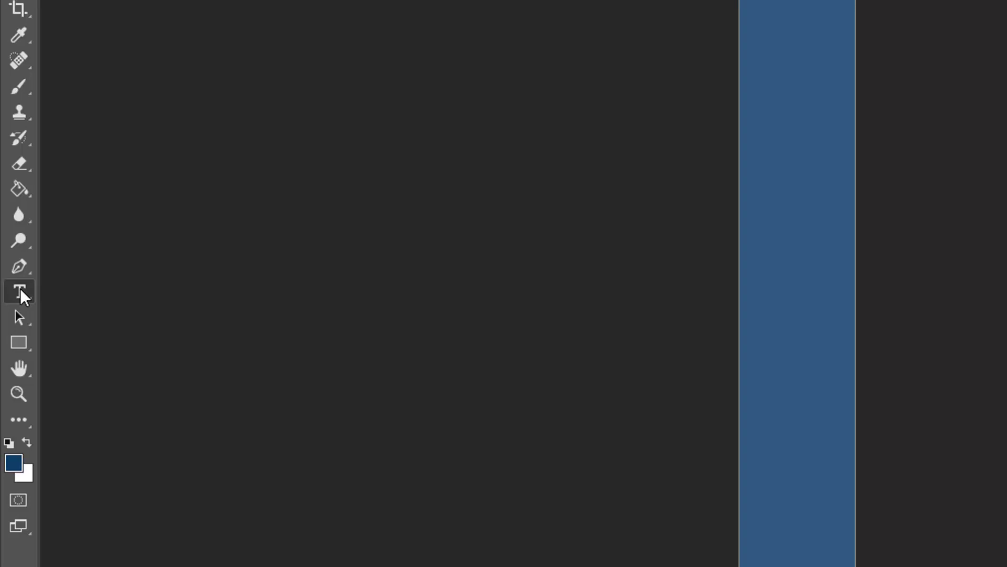
# Make a vertical 'Book' type-mask selection, then ready Eyedropper and Paint Bucket with pink
pyautogui.rightClick(12, 261)
pyautogui.click(111, 328)
pyautogui.click(467, 223)
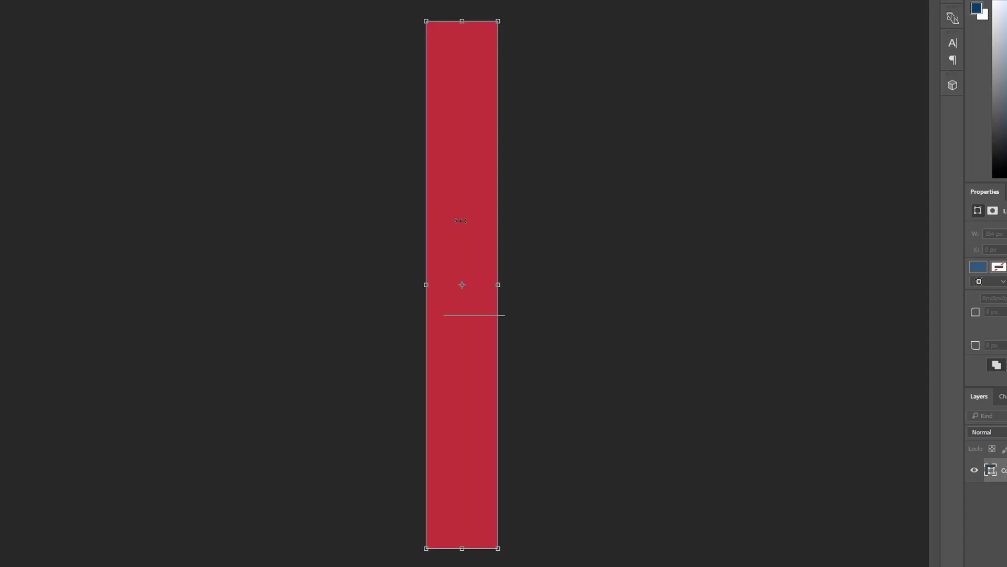
pyautogui.write('OOk')
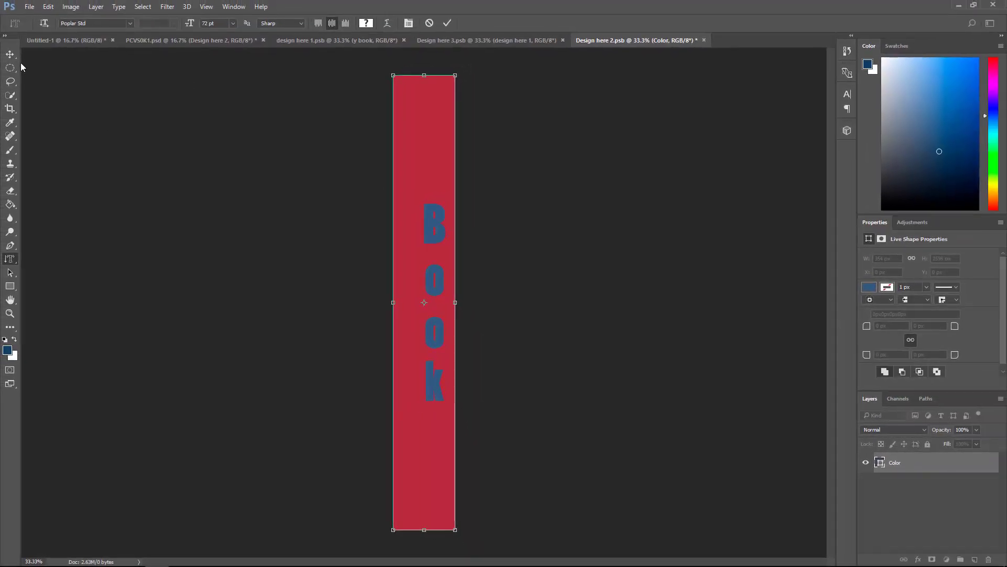
pyautogui.click(449, 23)
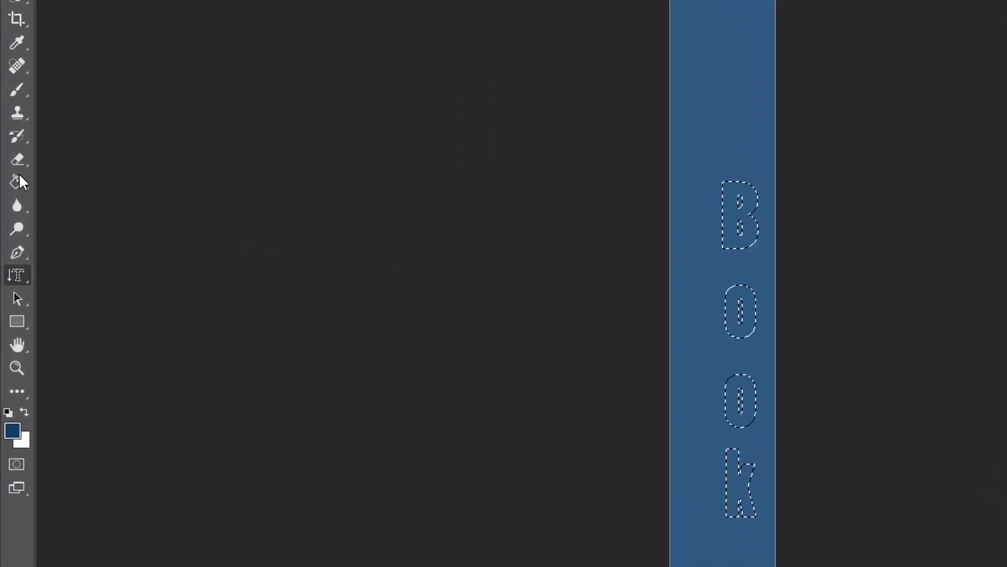
pyautogui.press('i')
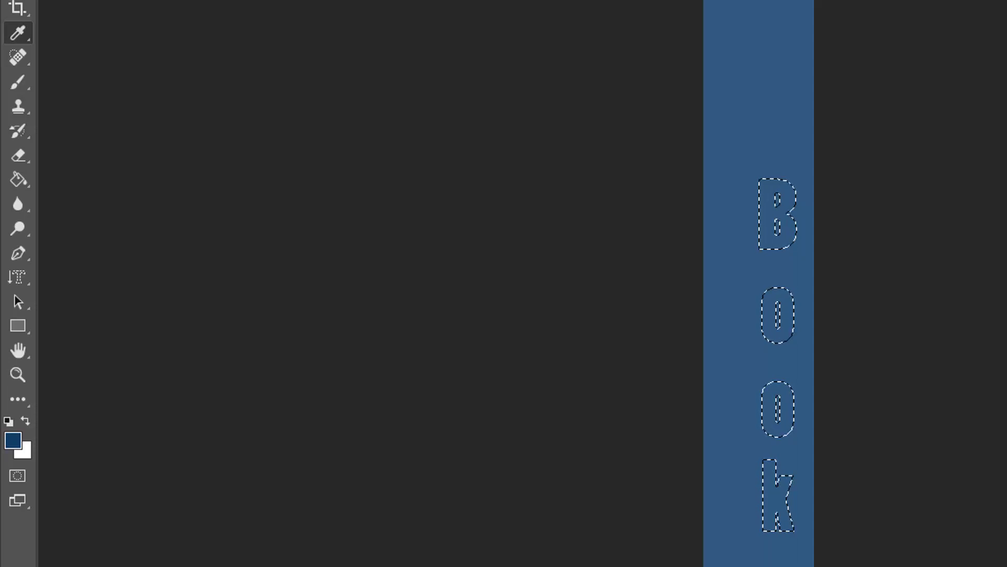
pyautogui.press('g')
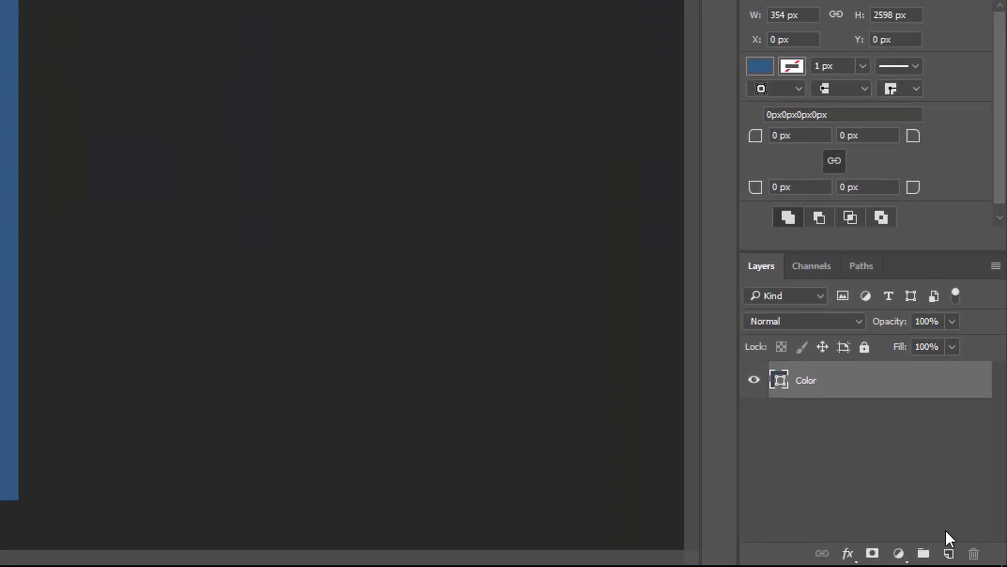
# Fill the Book selection pink on a new layer, deselect, and nudge it up-left
pyautogui.click(948, 553)
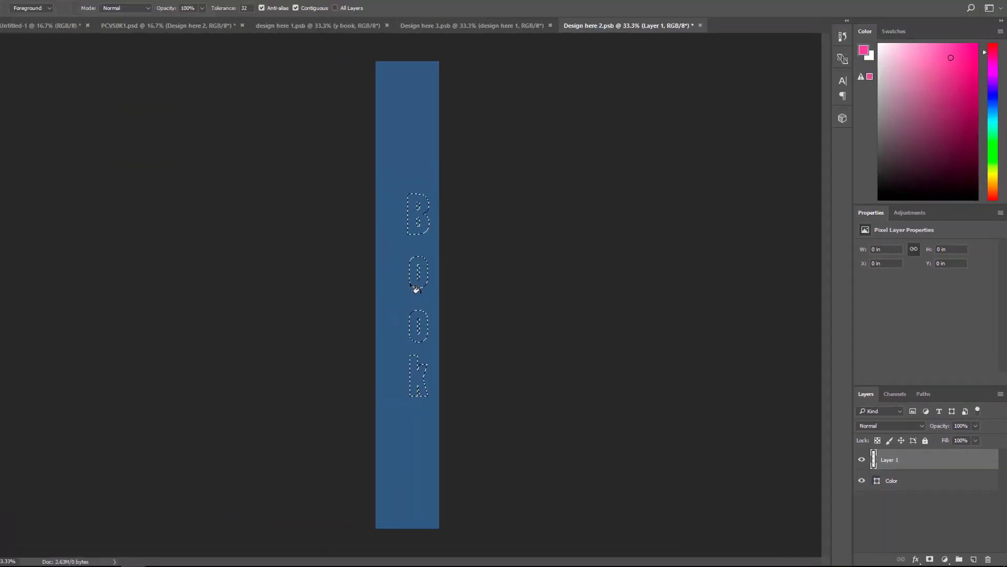
pyautogui.click(438, 285)
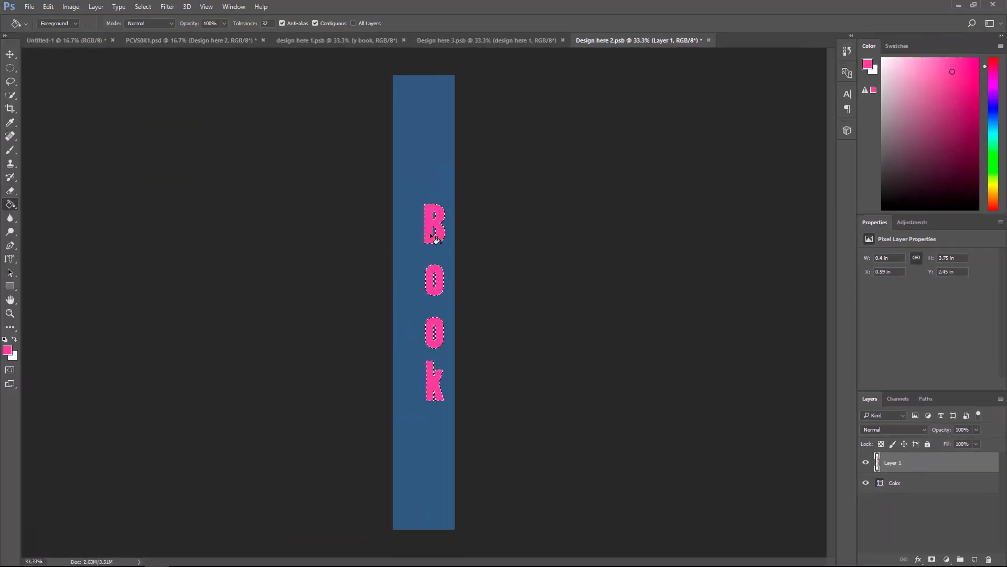
pyautogui.click(143, 7)
pyautogui.click(147, 30)
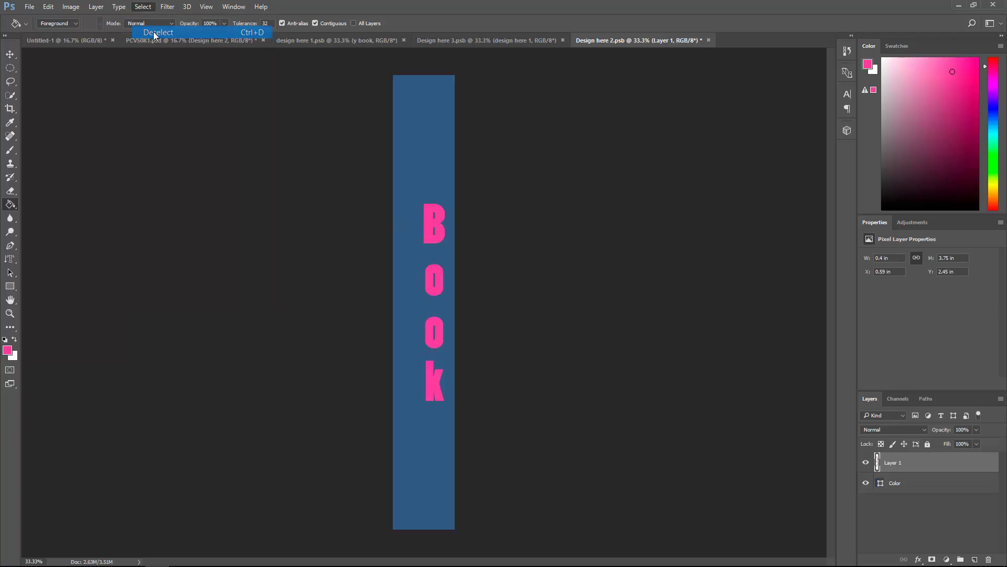
pyautogui.click(9, 54)
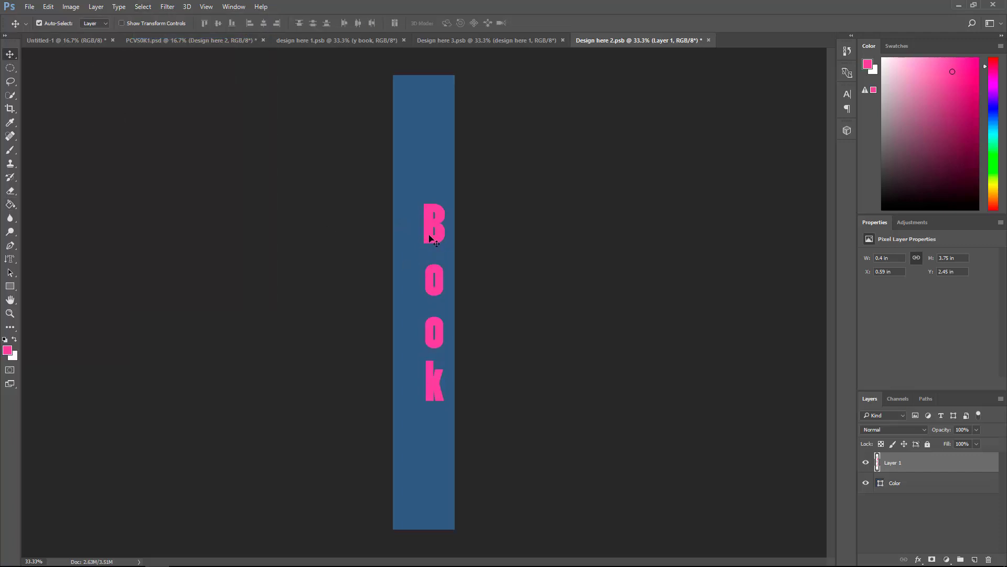
pyautogui.moveTo(429, 238); pyautogui.dragTo(423, 232)
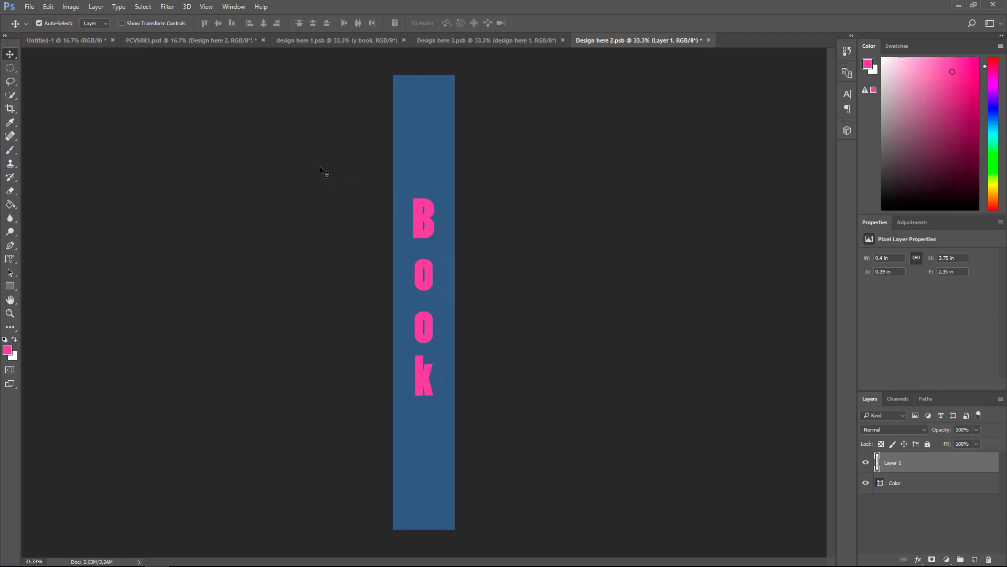
# Save Design here 2.psb and review the pink lettering in the PCVS0K1.psd mockup
pyautogui.click(30, 7)
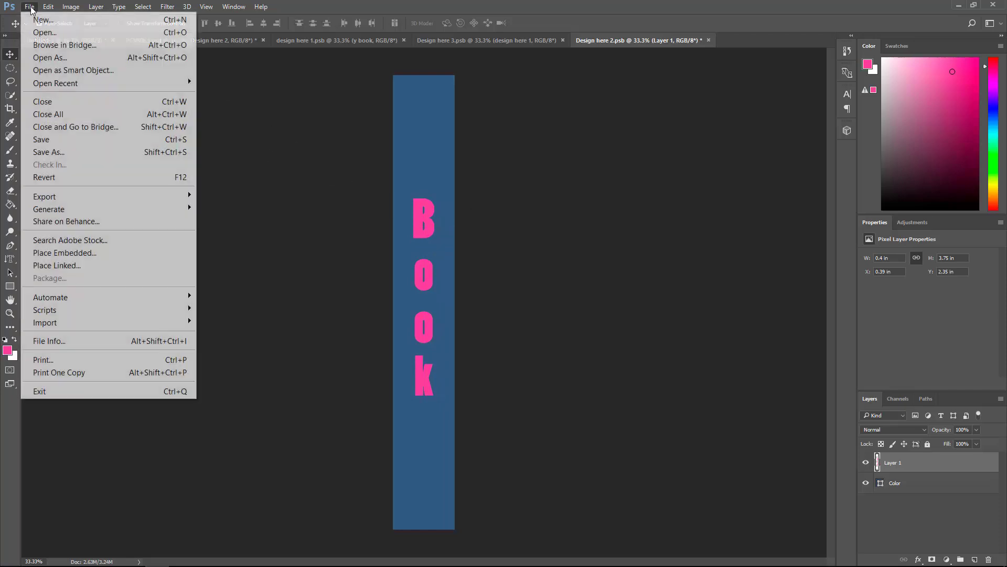
pyautogui.click(56, 140)
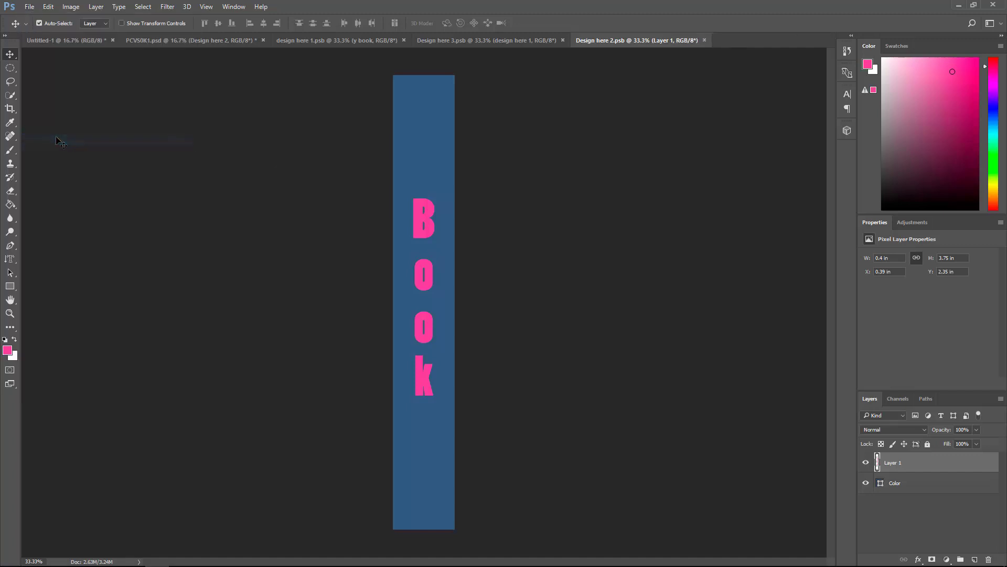
pyautogui.click(150, 40)
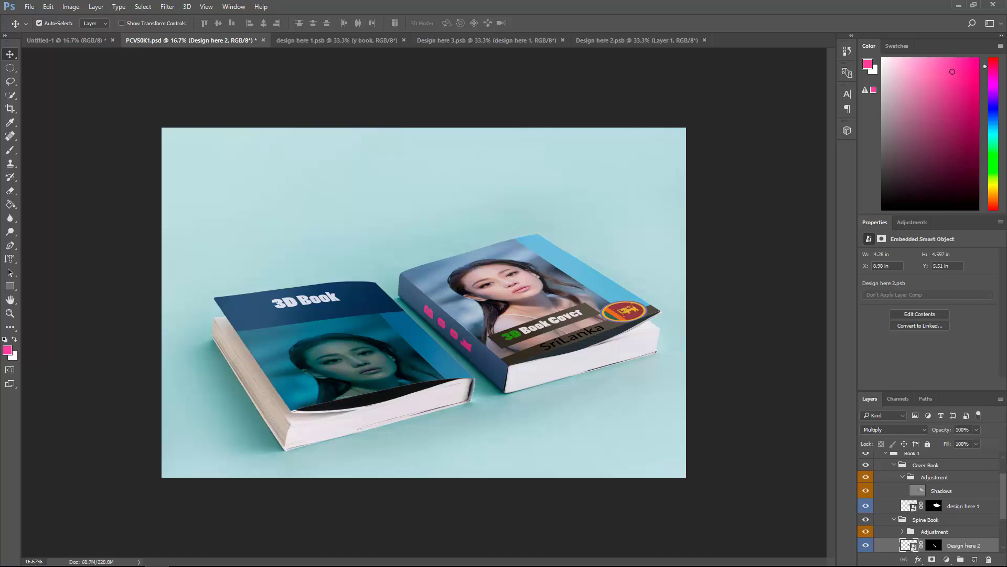
pyautogui.moveTo(1006, 499); pyautogui.dragTo(1004, 542)
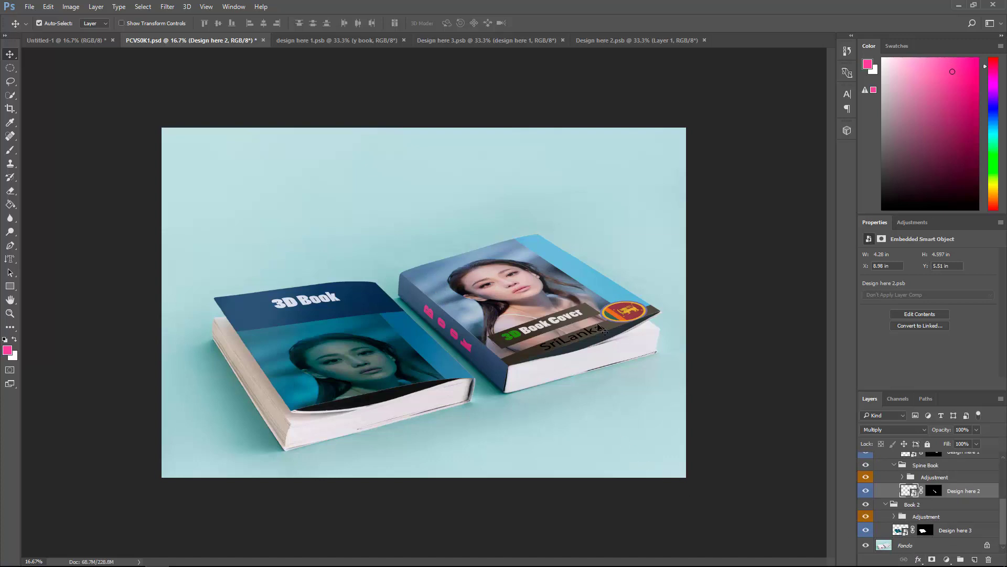
pyautogui.click(23, 8)
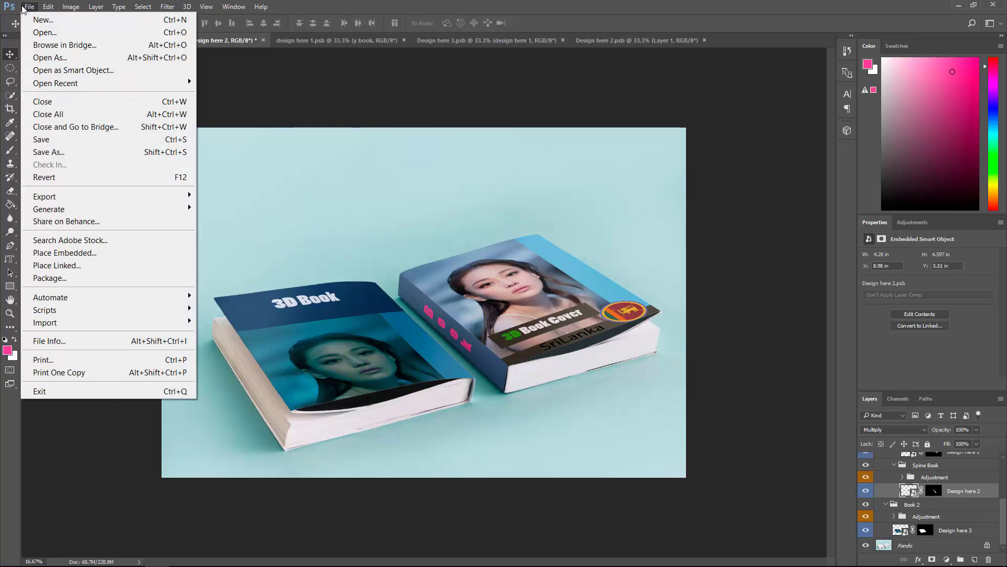
# Save the mockup with Save As to the Desktop as 'Myfirst book over'
pyautogui.click(28, 6)
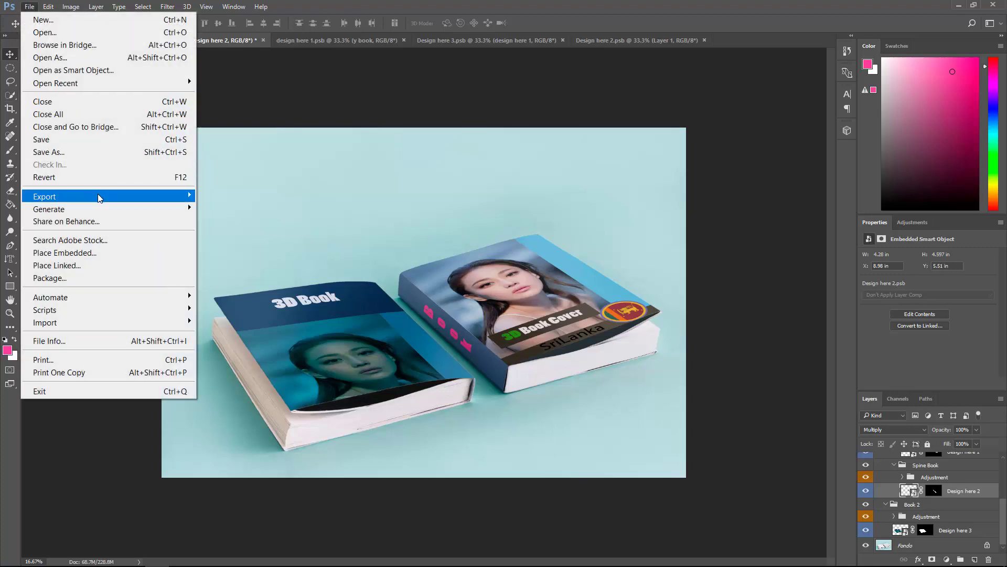
pyautogui.moveTo(44, 197)
pyautogui.click(243, 197)
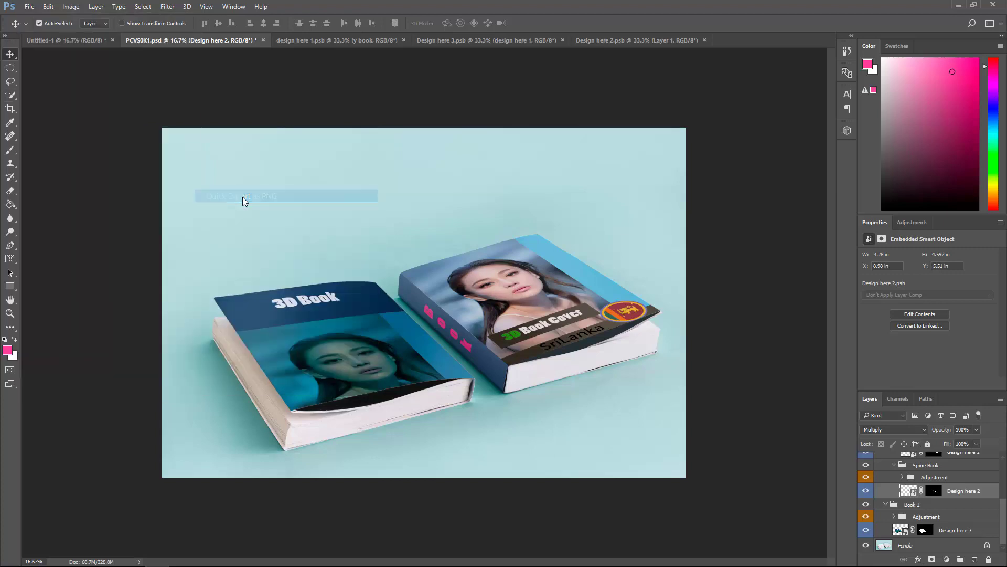
pyautogui.click(57, 99)
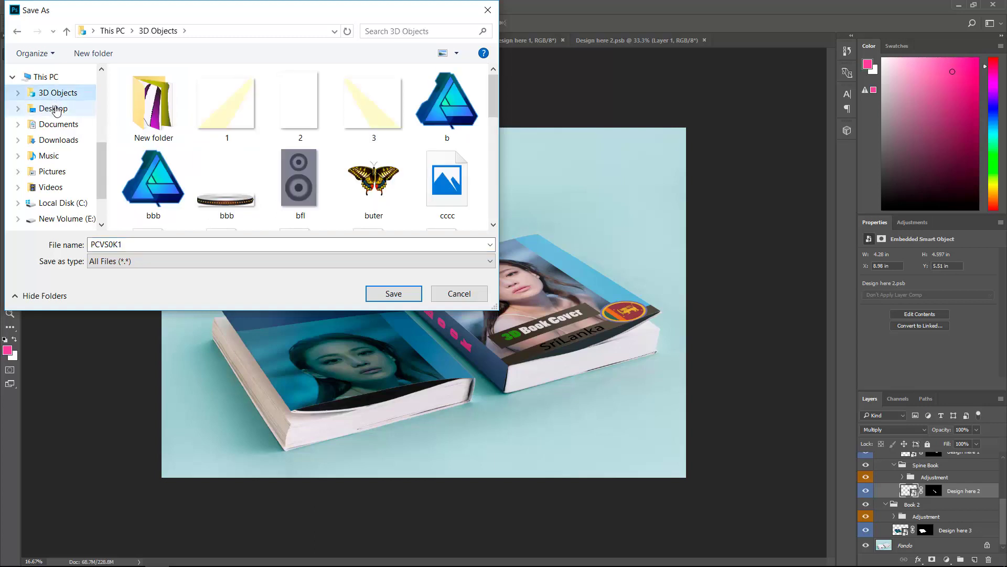
pyautogui.doubleClick(151, 242)
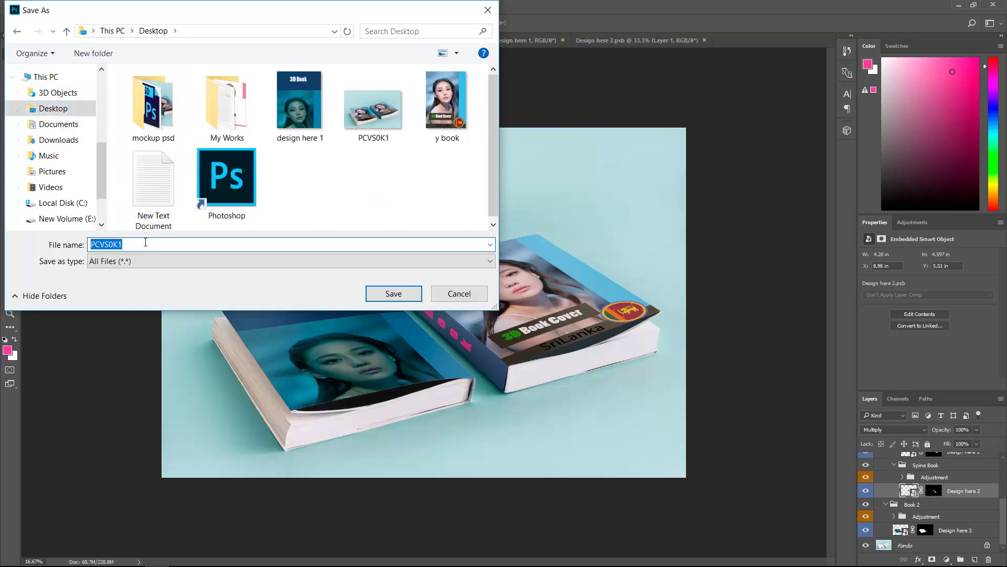
pyautogui.write('M')
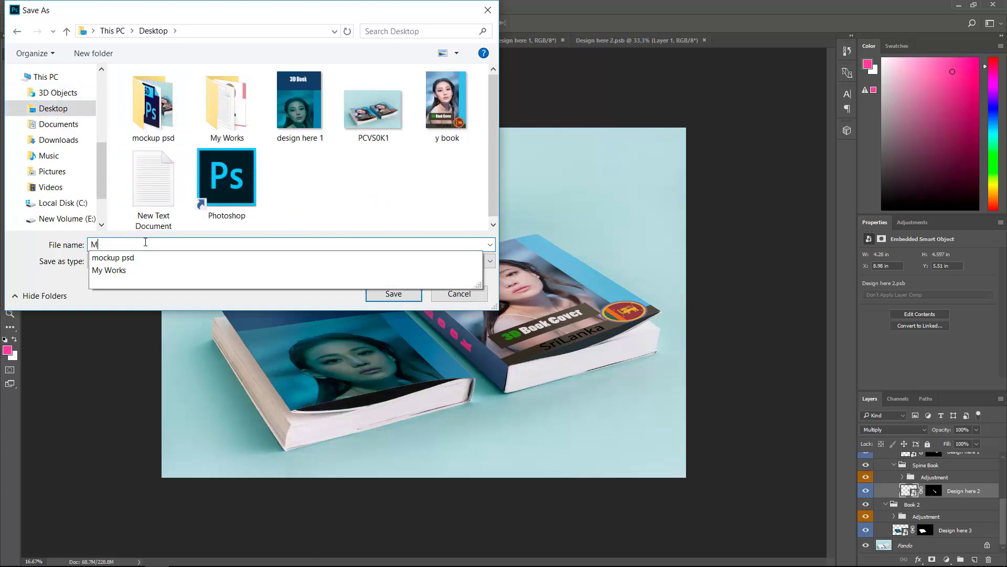
pyautogui.write('yfir')
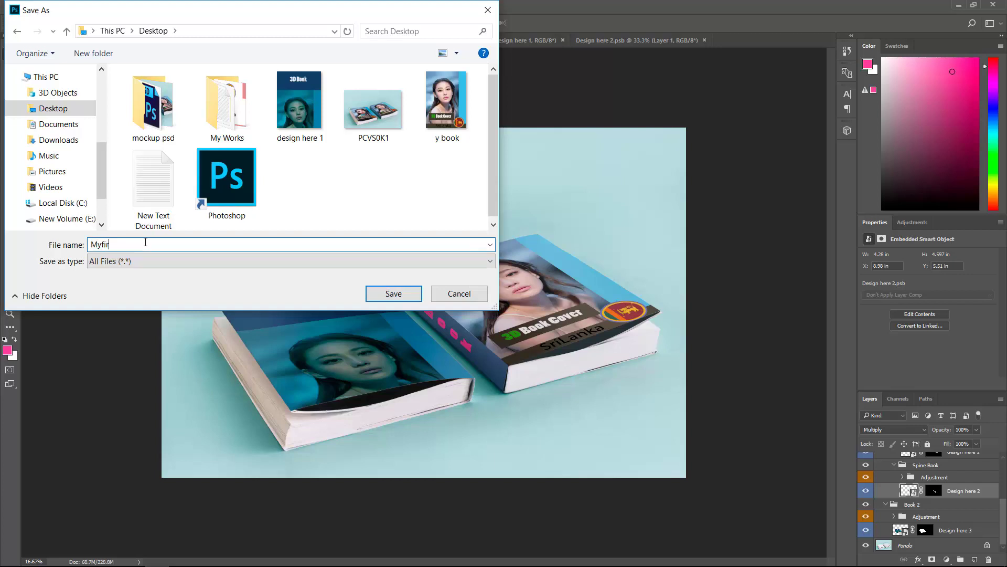
pyautogui.write('st bo')
pyautogui.write('ok c')
pyautogui.press('BackSpace')
pyautogui.write('over')
pyautogui.click(409, 298)
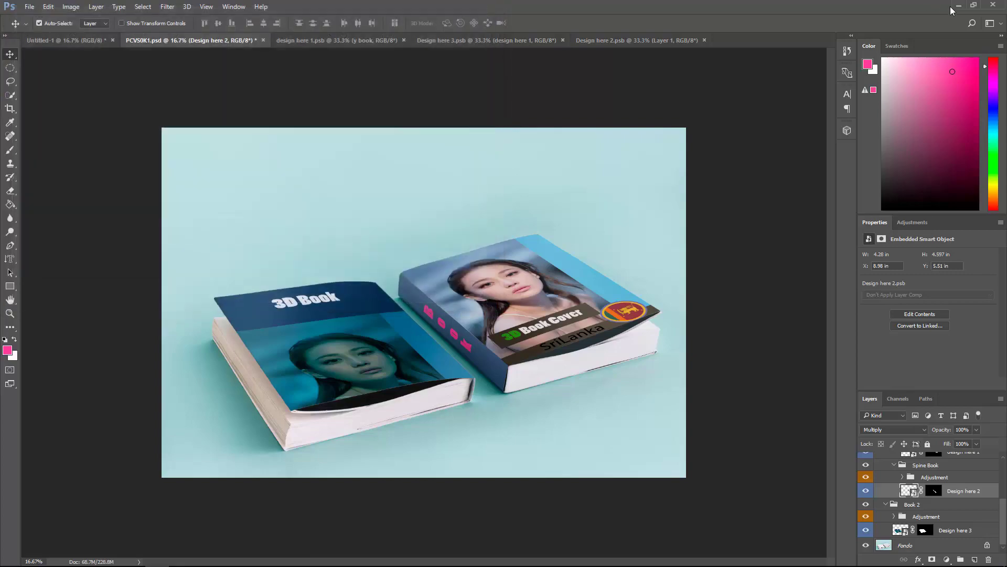